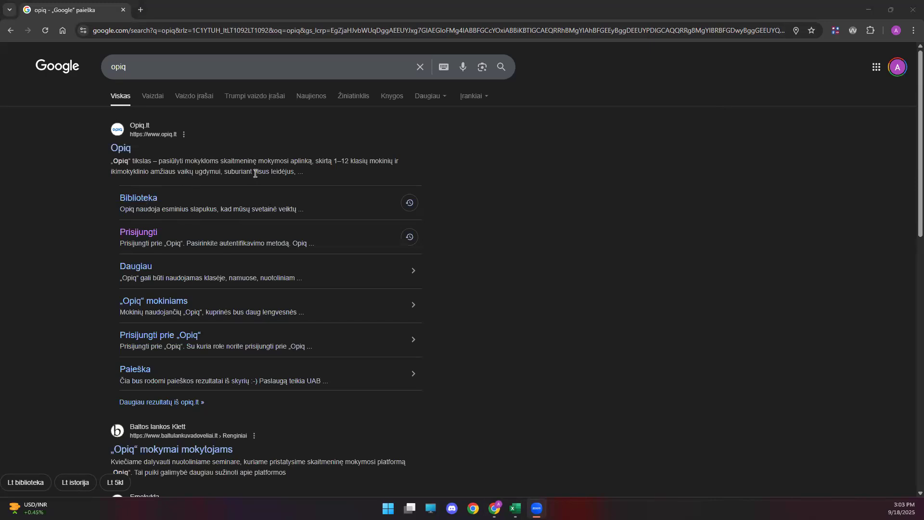
- Open the Opiq website from the search results and choose Opiq as the authentication method
left_click(329, 4)
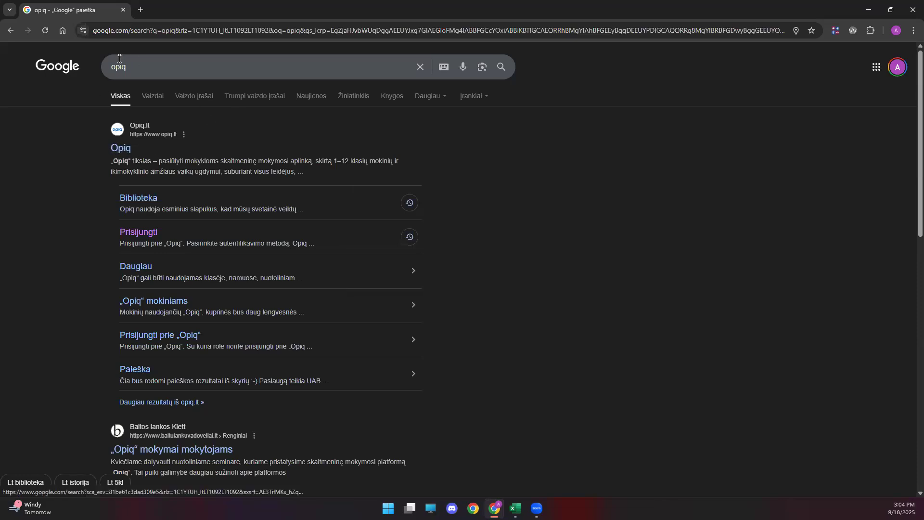
left_click(122, 149)
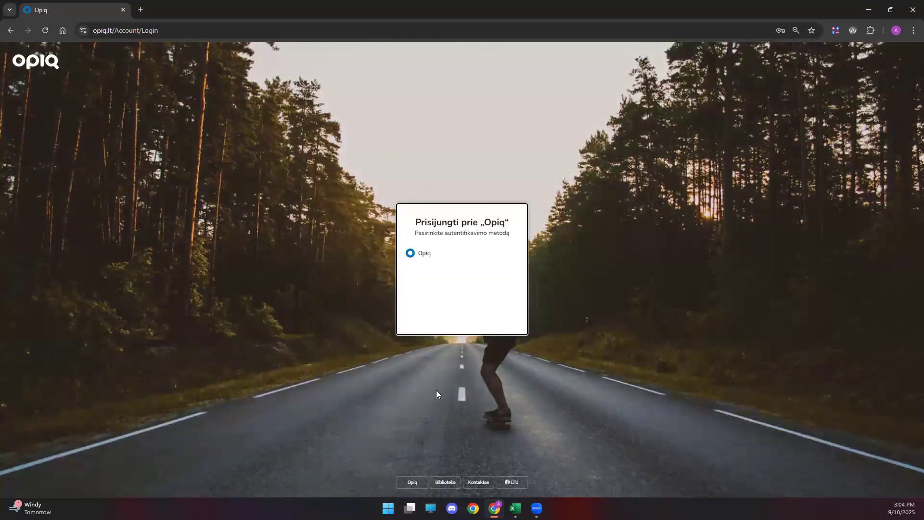
left_click(440, 257)
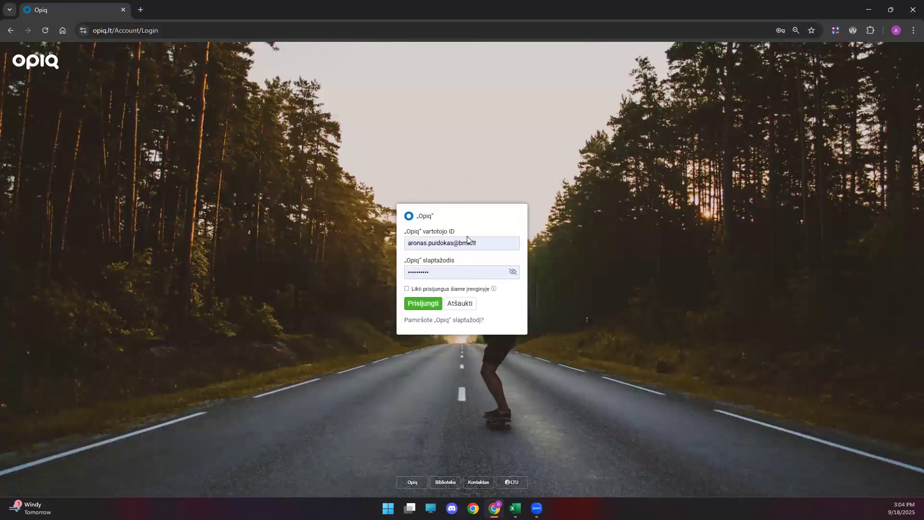
- Clear the saved user ID and password from the login form and open the forgotten-password page
left_click_drag(493, 241, 431, 227)
left_click(483, 206)
left_click_drag(482, 243, 454, 242)
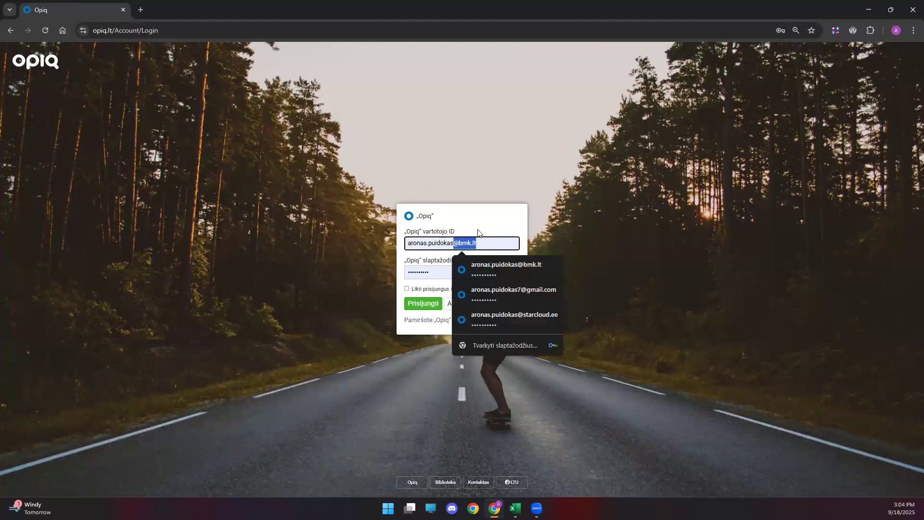
key("BackSpace")
key("ctrl+a")
key("BackSpace")
left_click(435, 275)
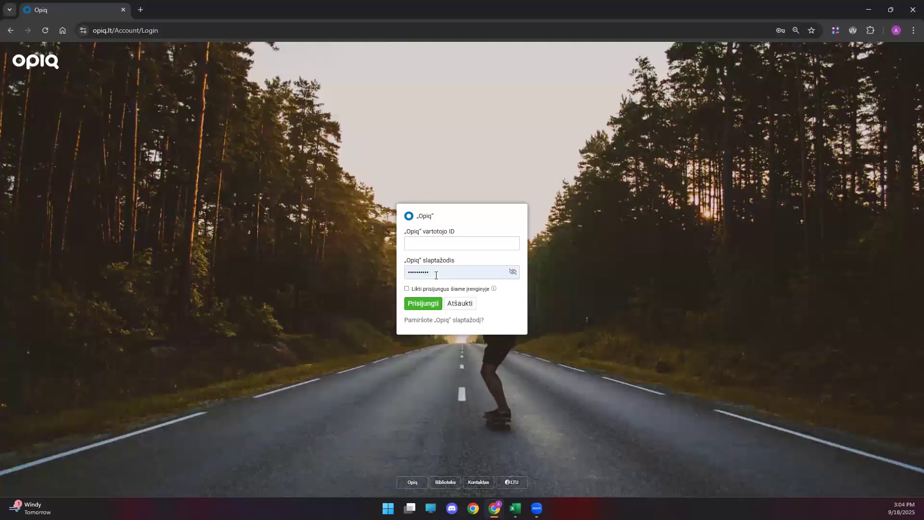
left_click_drag(435, 274, 397, 274)
key("ctrl+v")
key("BackSpace")
key("BackSpace")
key("BackSpace")
key("BackSpace")
key("BackSpace")
key("BackSpace")
key("BackSpace")
key("BackSpace")
key("BackSpace")
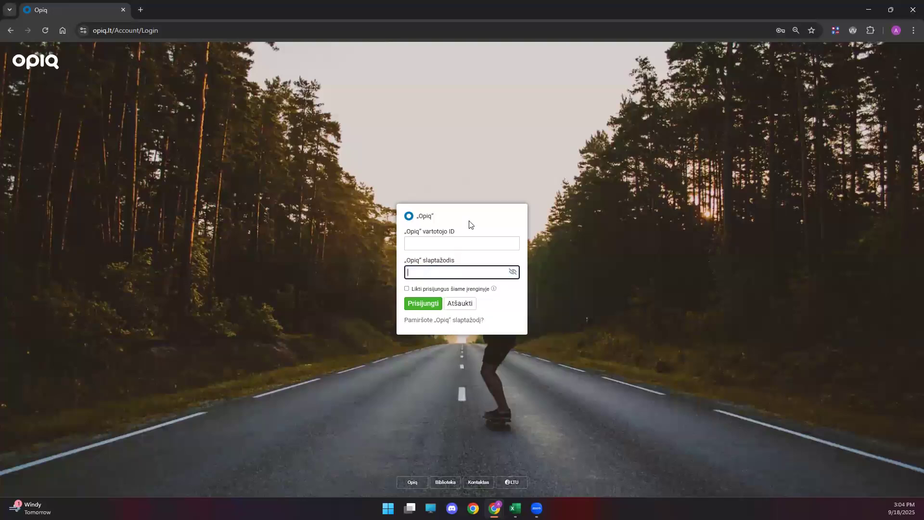
left_click(491, 234)
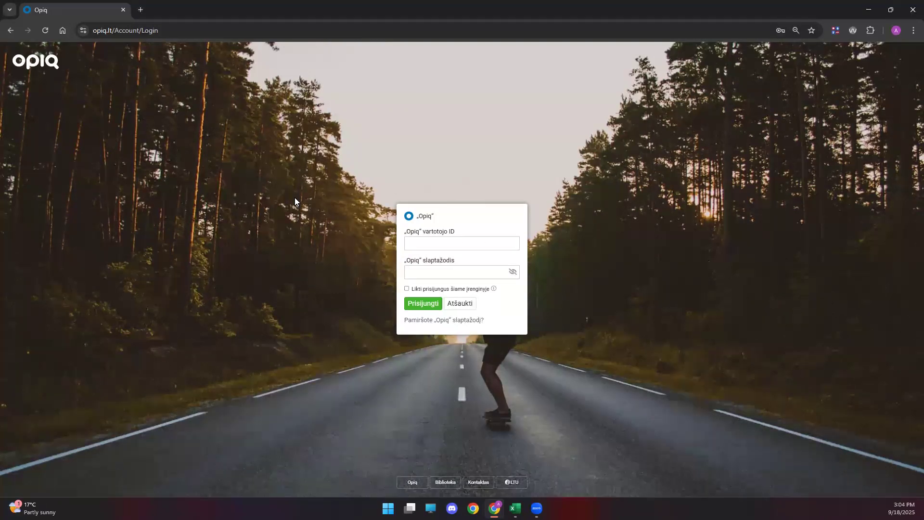
left_click(450, 320)
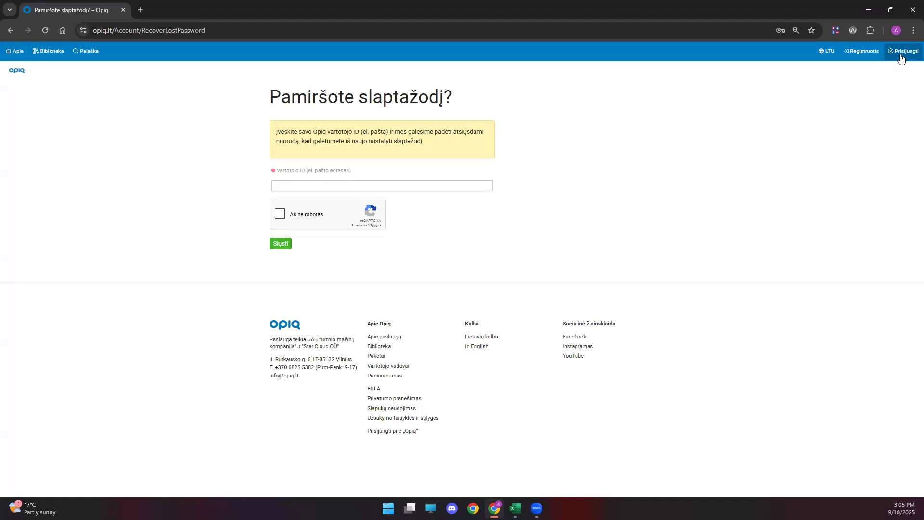
- Return to the Opiq login form, sign in with the saved credentials and choose the school administrator role
left_click(901, 58)
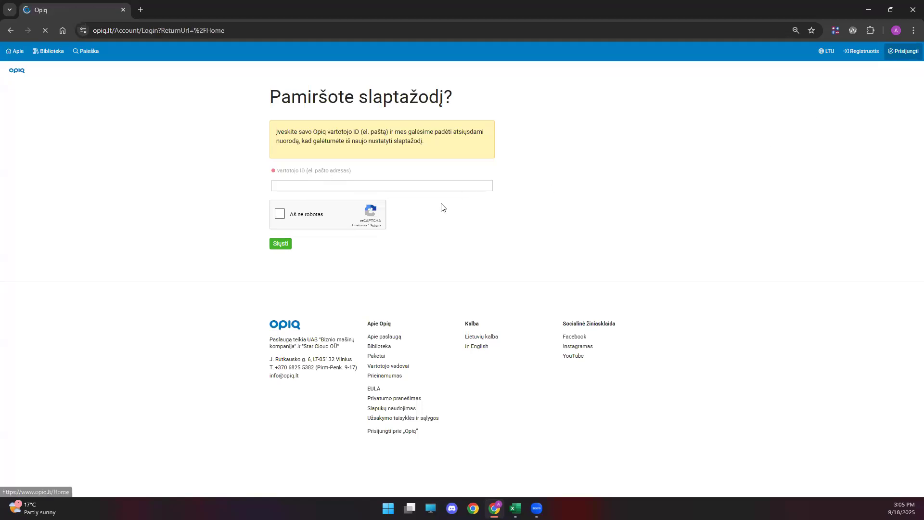
left_click(422, 256)
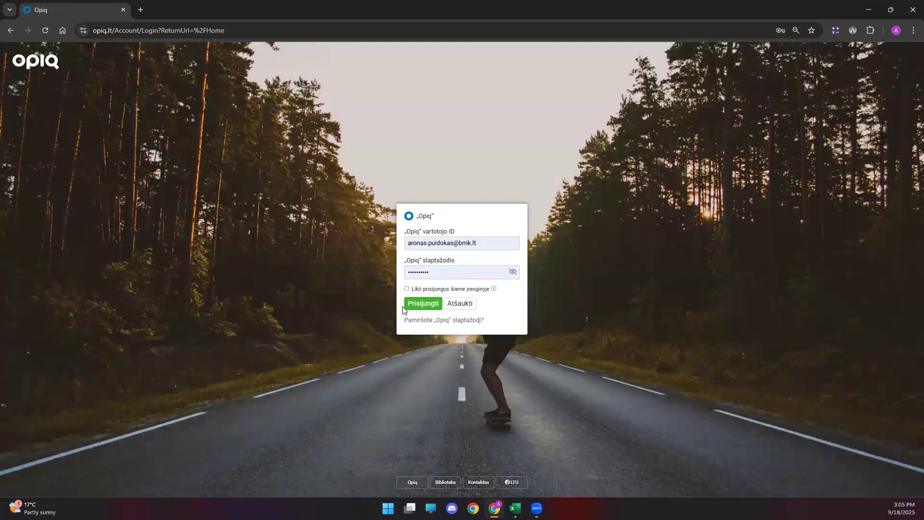
left_click(423, 304)
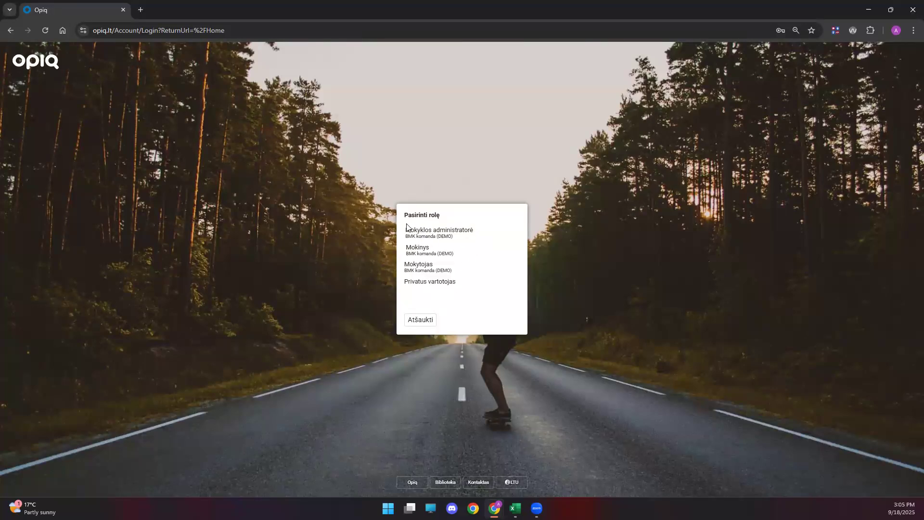
left_click(437, 236)
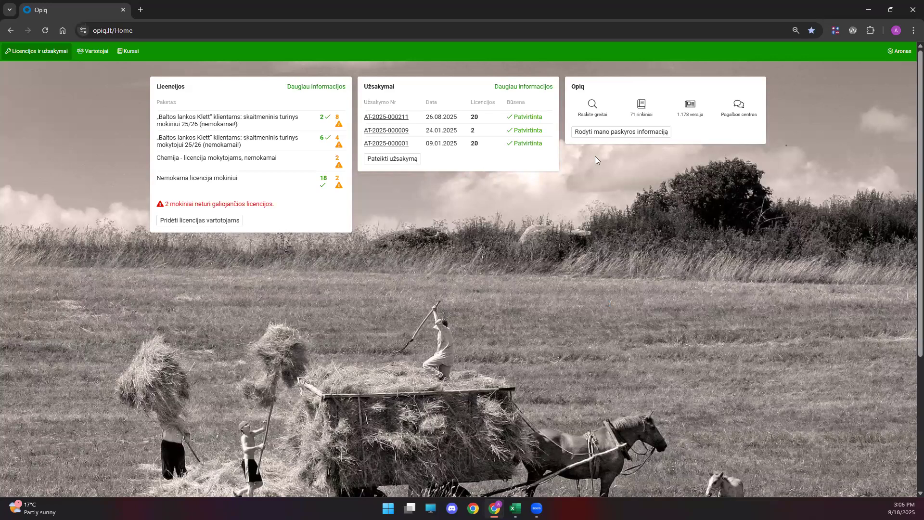
- Open the form for adding a user in the Vartotojai section
left_click(91, 52)
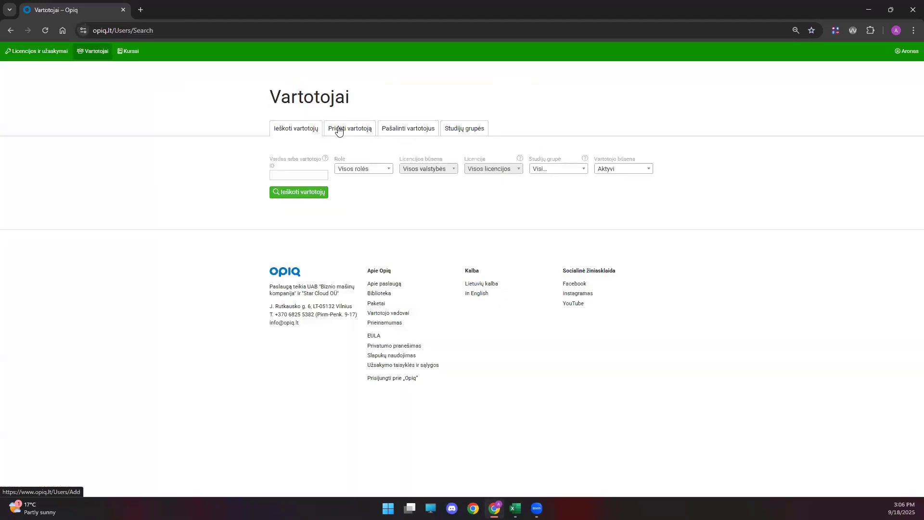
left_click(339, 130)
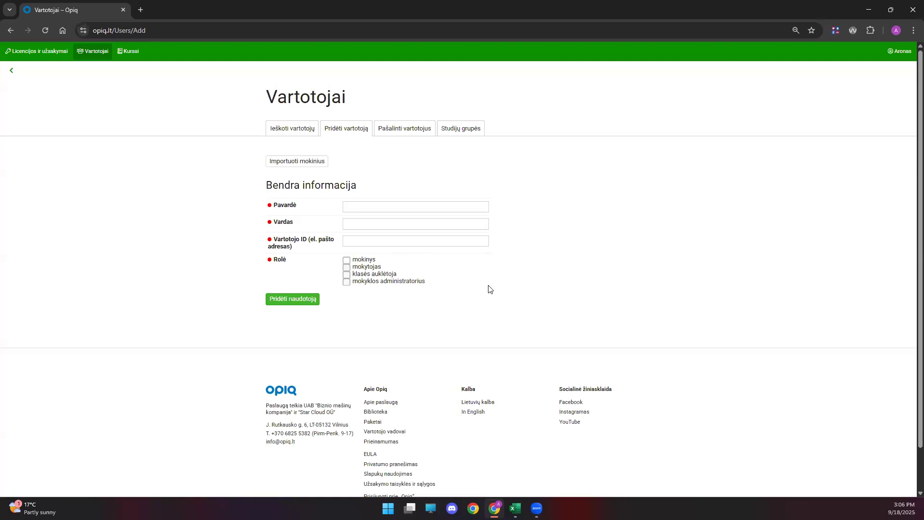
- Try out the mokytojas and mokyklos administratorius roles in the new-user form, leaving them unticked
left_click(361, 211)
key("Tab")
key("Tab")
left_click(347, 267)
left_click(346, 282)
left_click(346, 282)
left_click(347, 268)
left_click(346, 267)
left_click(346, 265)
left_click_drag(431, 285, 352, 285)
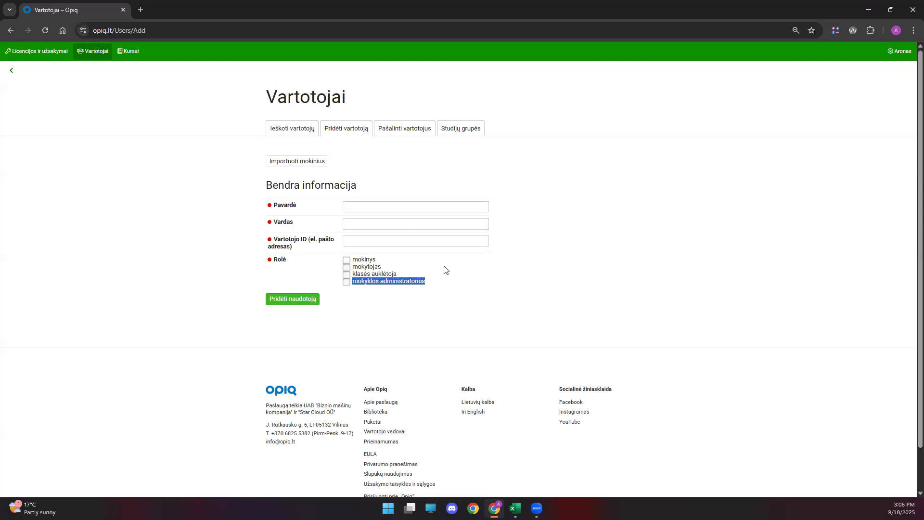
left_click(428, 267)
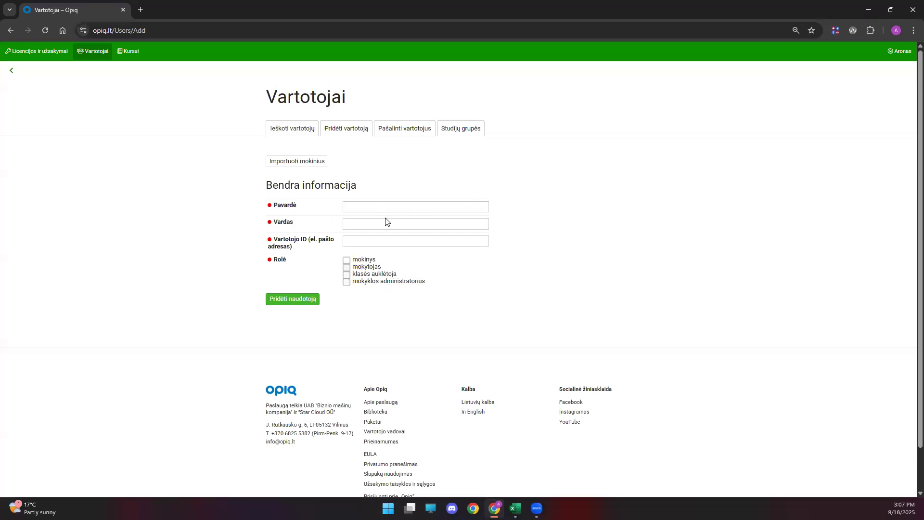
- Open the Importuoti mokinius page for importing students in bulk
left_click(358, 206)
left_click(312, 225)
left_click(284, 163)
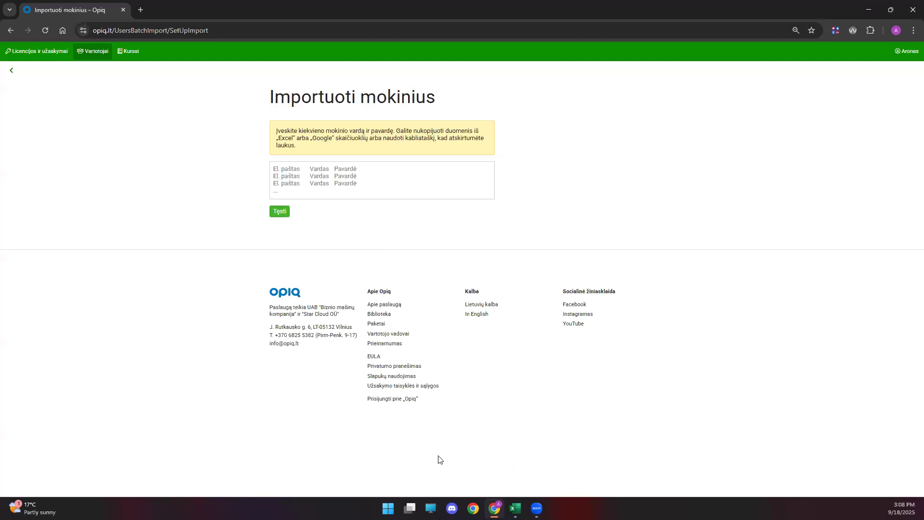
- Switch to the Excel student list and autofit the El. paštas, Vardas and Pavardė columns to their contents
left_click(515, 508)
left_click(299, 192)
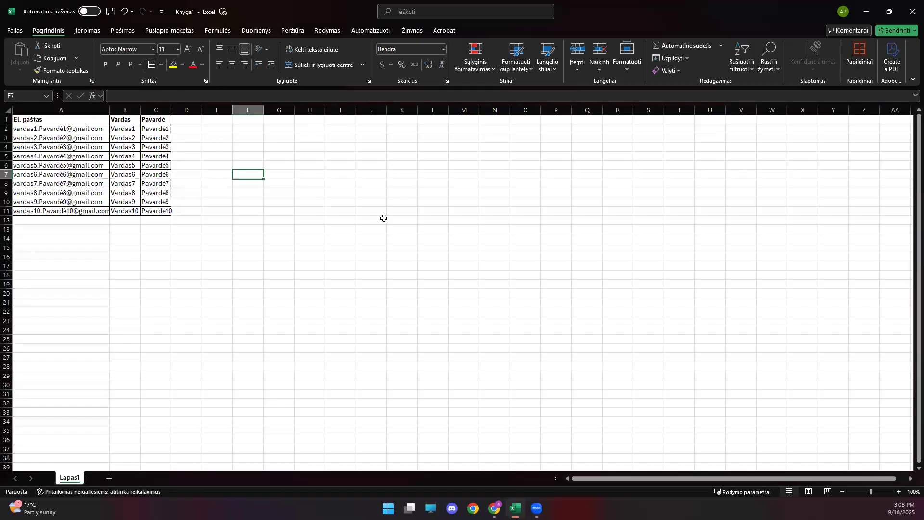
double_click(171, 110)
double_click(140, 110)
left_click(278, 181)
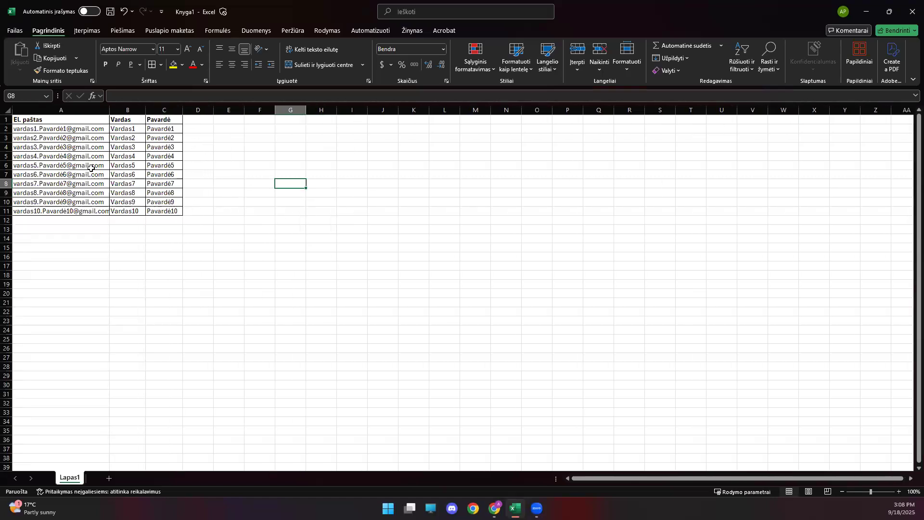
double_click(109, 111)
left_click(241, 200)
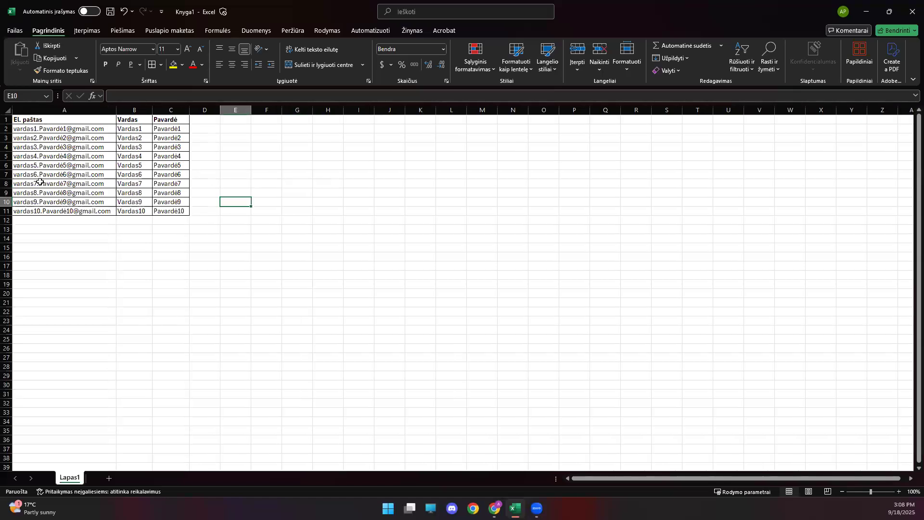
- Copy the student rows in A2:C11, leaving out the header row
left_click(174, 210)
left_click(48, 129, "shift")
key("ctrl+c")
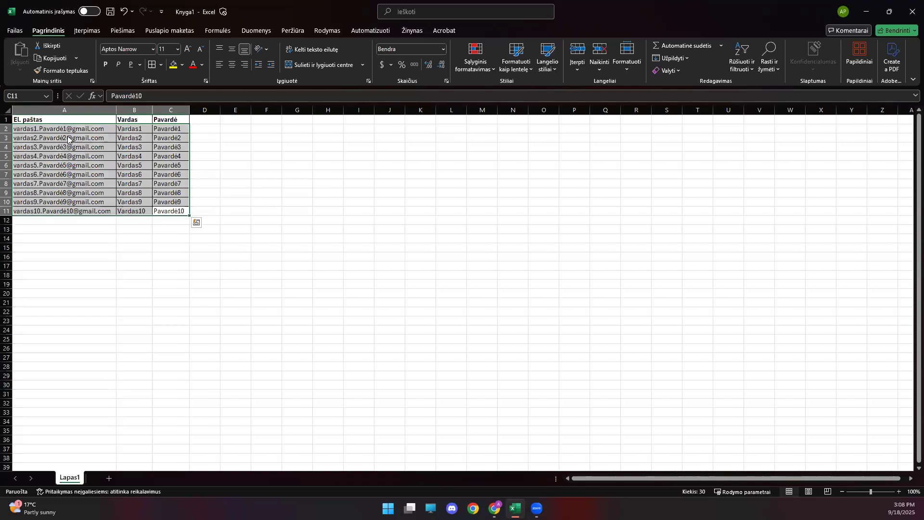
right_click(59, 128)
left_click(90, 165)
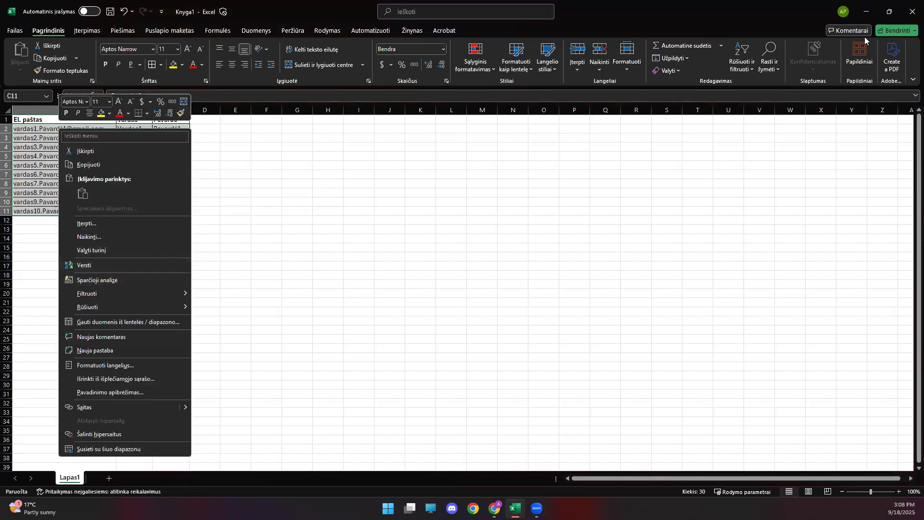
- Switch back to Opiq in Chrome, paste the copied student rows into the import box and review them
key("alt+Tab")
left_click(291, 170)
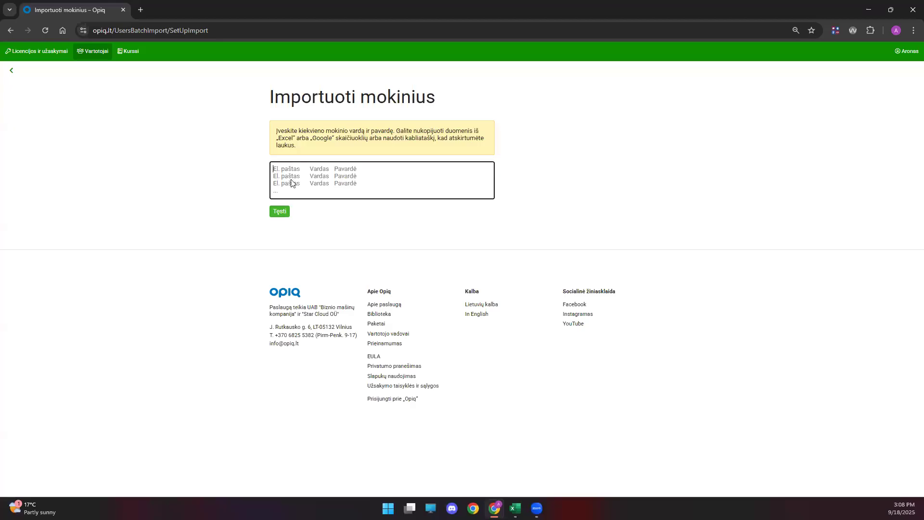
right_click(284, 166)
left_click(315, 264)
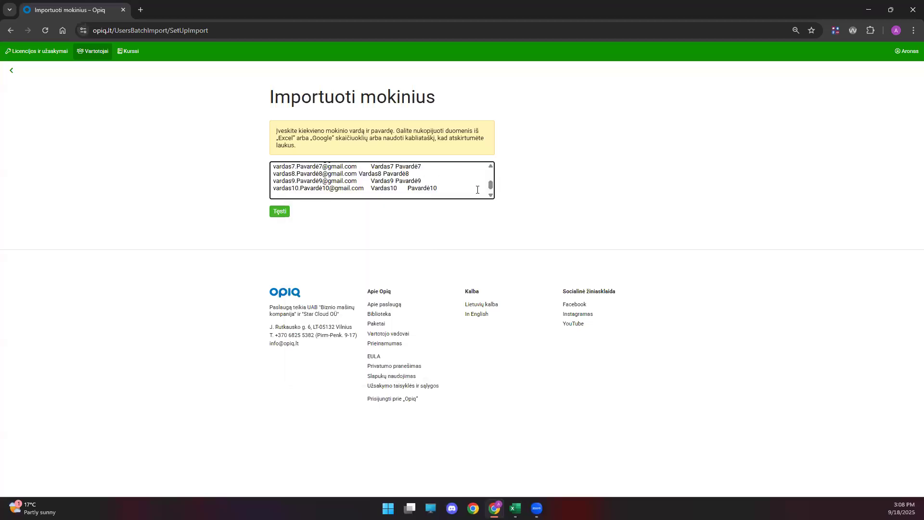
scroll(482, 186, "up", 2)
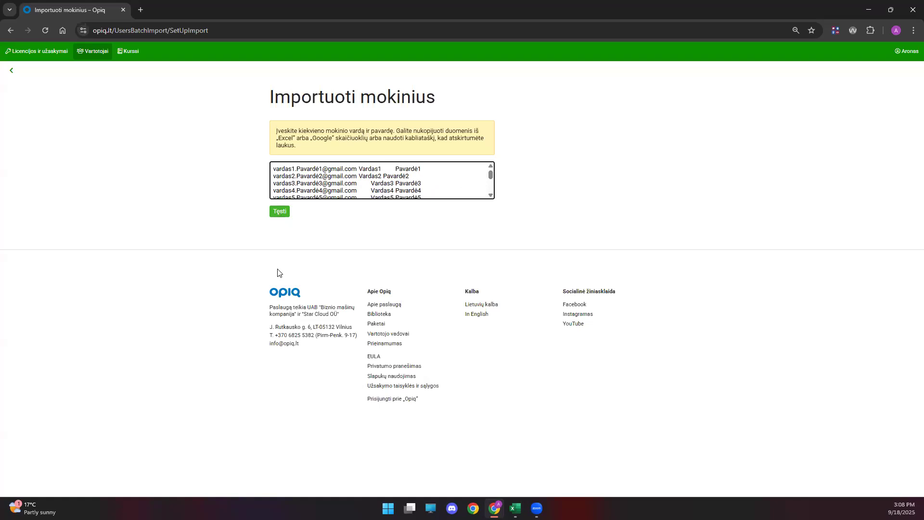
left_click(422, 205)
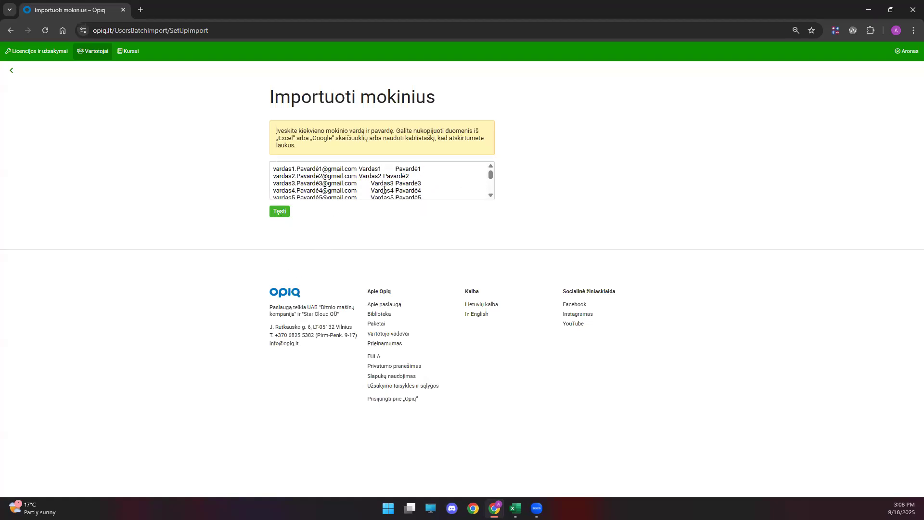
- Delete all the pasted student rows from the import box
left_click(431, 188)
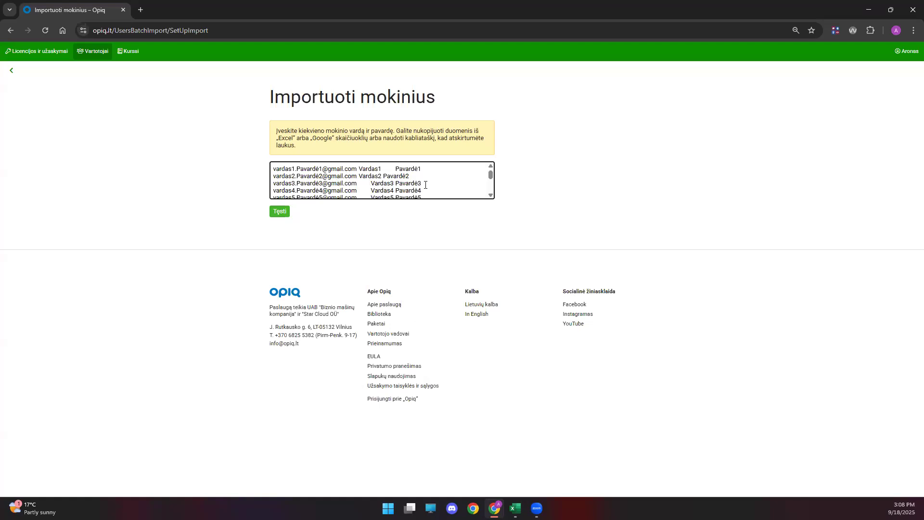
key("ctrl+a")
key("BackSpace")
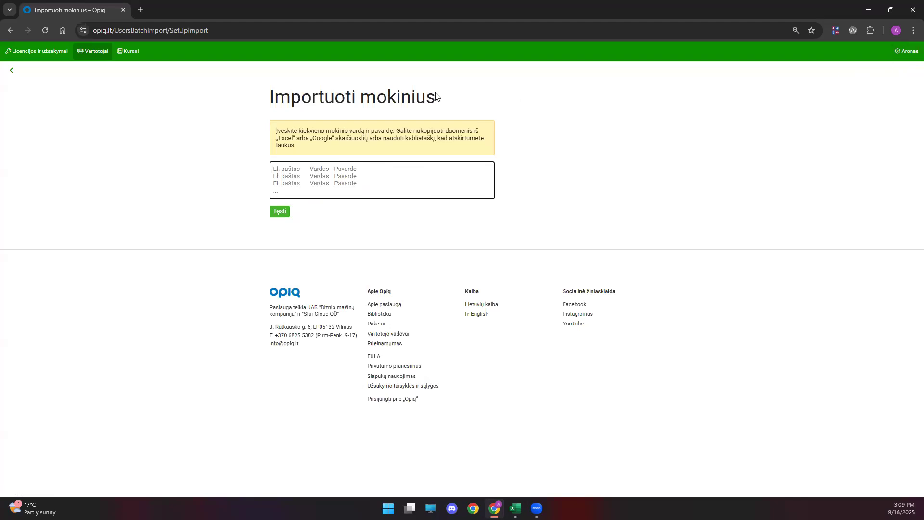
- Open the school settings and highlight the code that students use to join the school
left_click(904, 54)
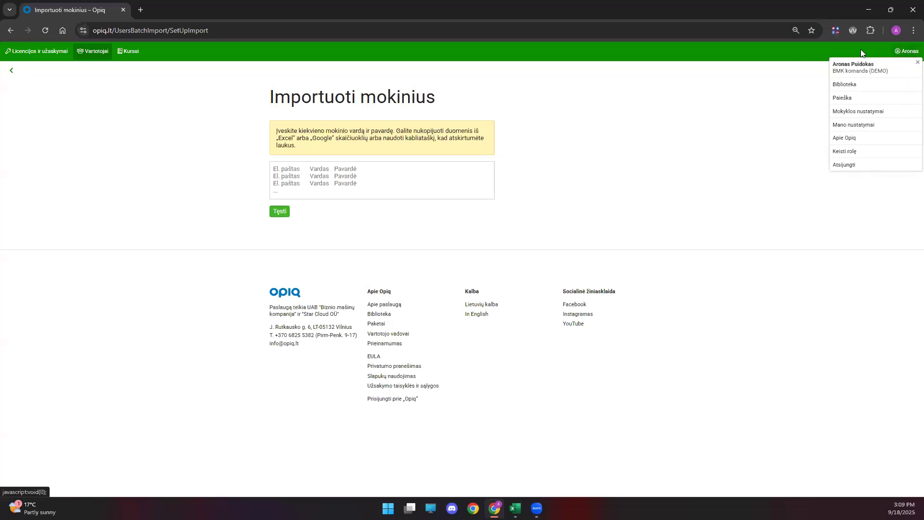
left_click(869, 116)
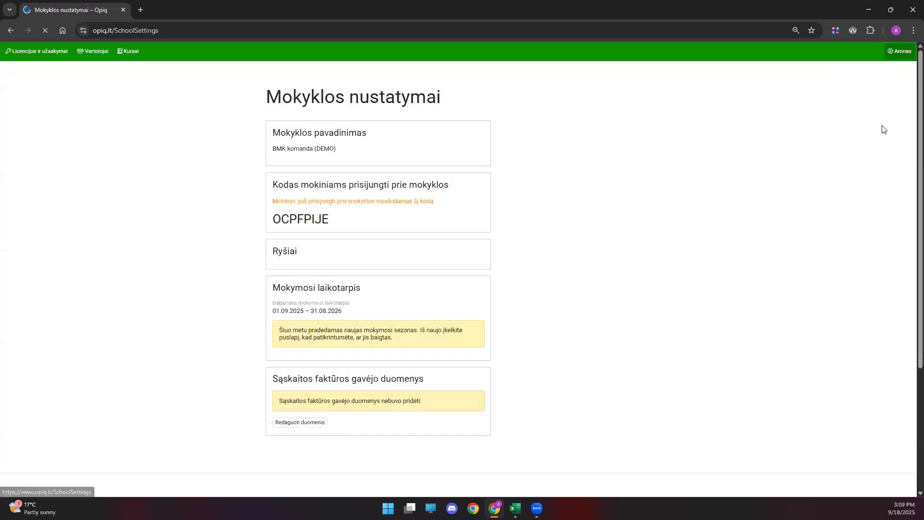
left_click_drag(284, 187, 427, 187)
left_click_drag(422, 221, 272, 221)
right_click(285, 217)
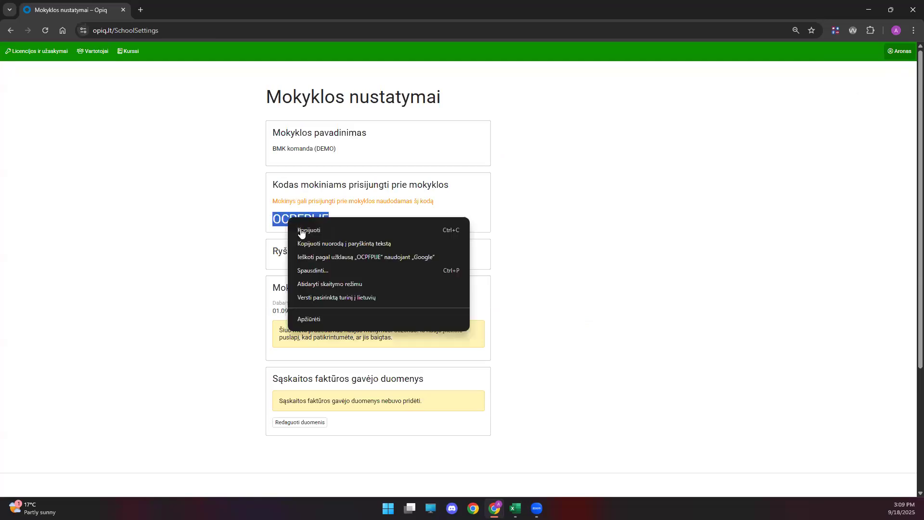
left_click(541, 203)
left_click(541, 202)
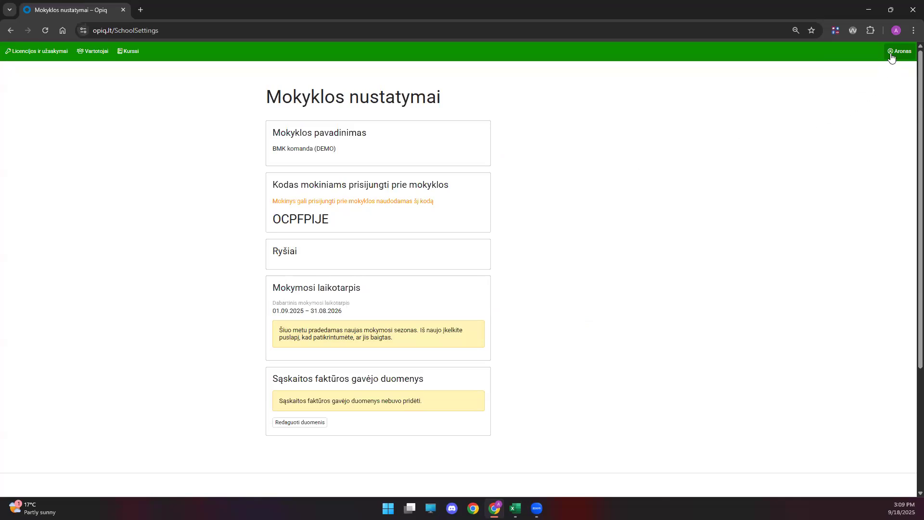
- Log out of the administrator account, open the public Opiq introduction page and look through it
left_click(891, 58)
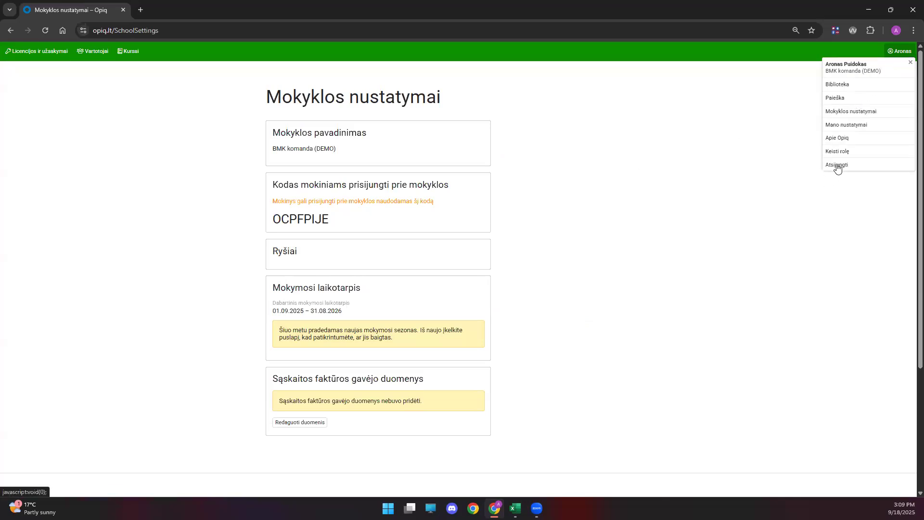
left_click(836, 166)
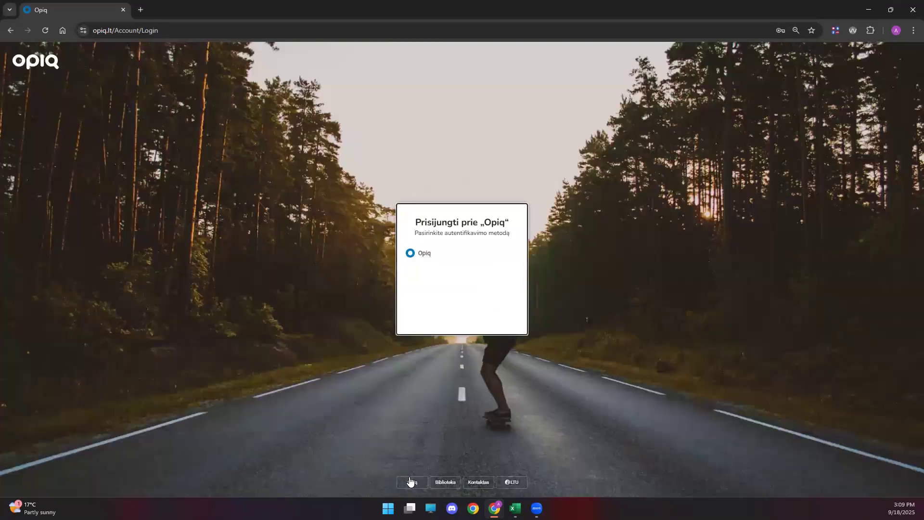
left_click(412, 482)
left_click(409, 436)
scroll(354, 288, "down", 8)
scroll(354, 288, "up", 8)
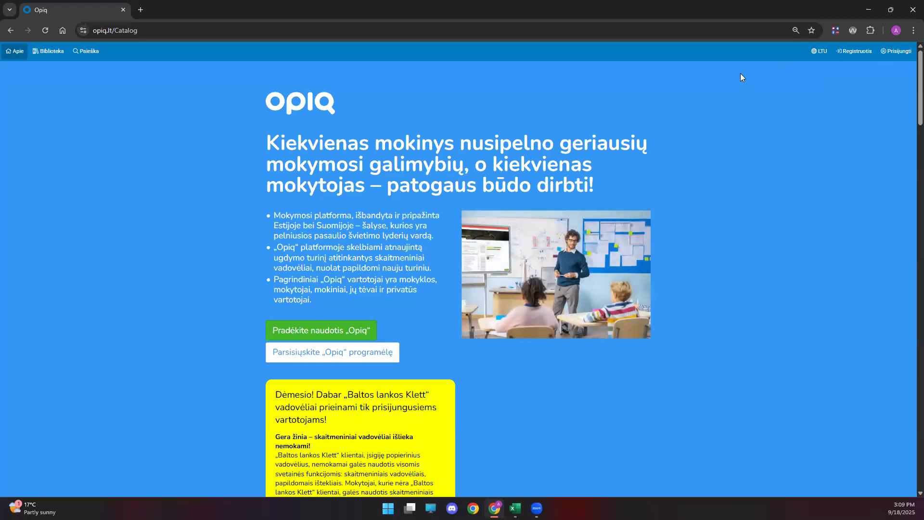
- Start registering on Opiq and choose to join as a student ("Noriu prisijungti kaip mokinys")
left_click(848, 53)
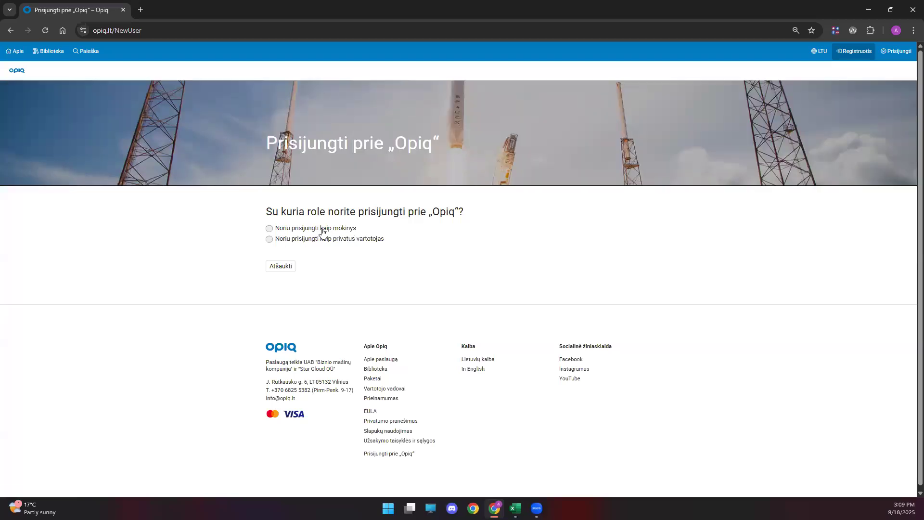
left_click(269, 229)
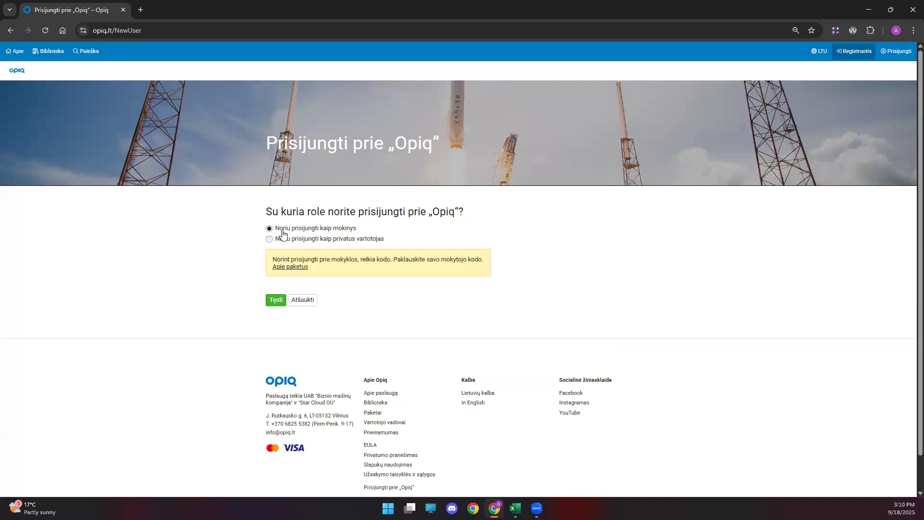
left_click(278, 305)
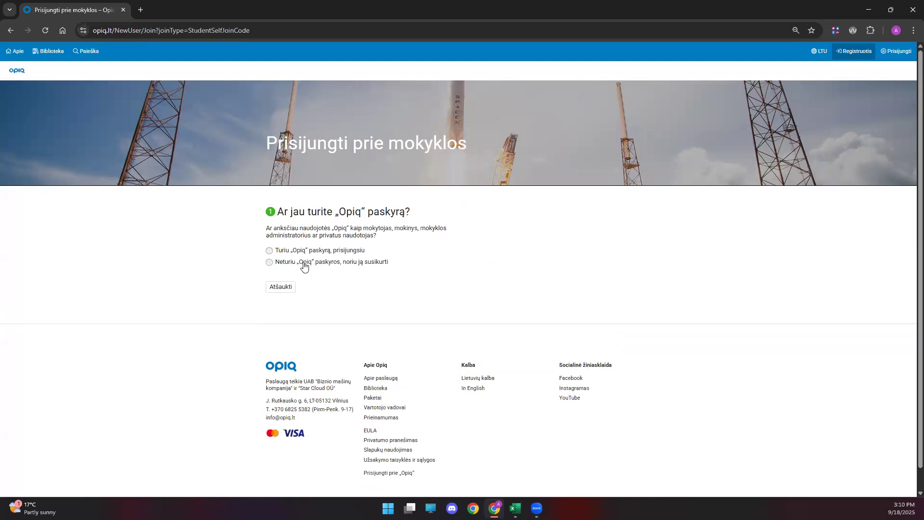
- Choose to create a new Opiq account, accept the terms of service and continue with e-mail sign-up
left_click(269, 263)
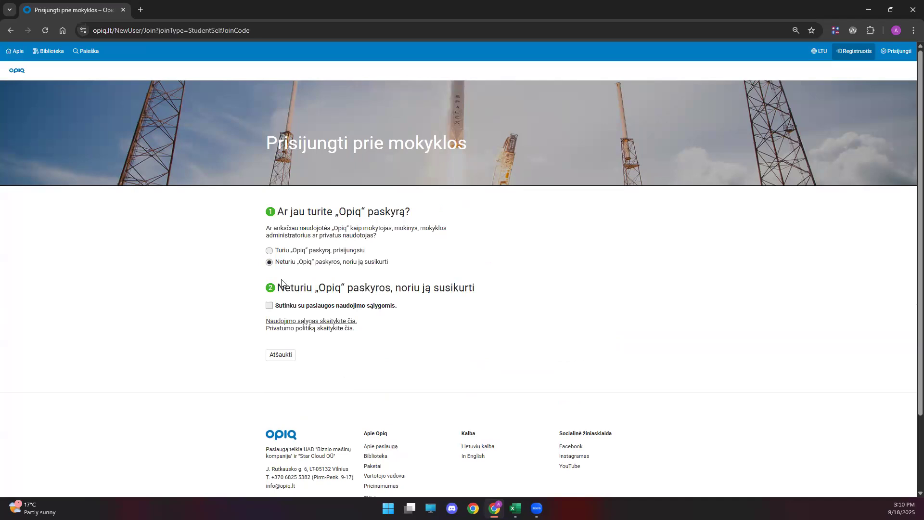
left_click(269, 306)
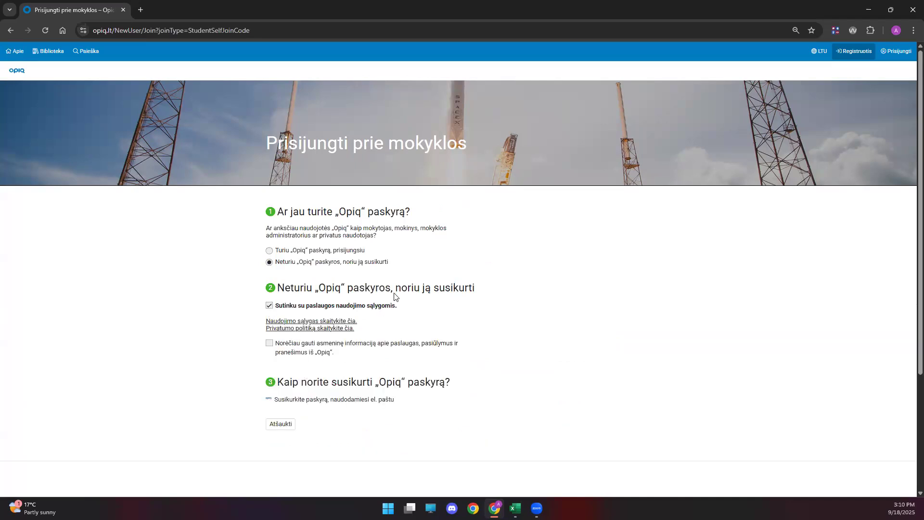
scroll(346, 392, "down", 1)
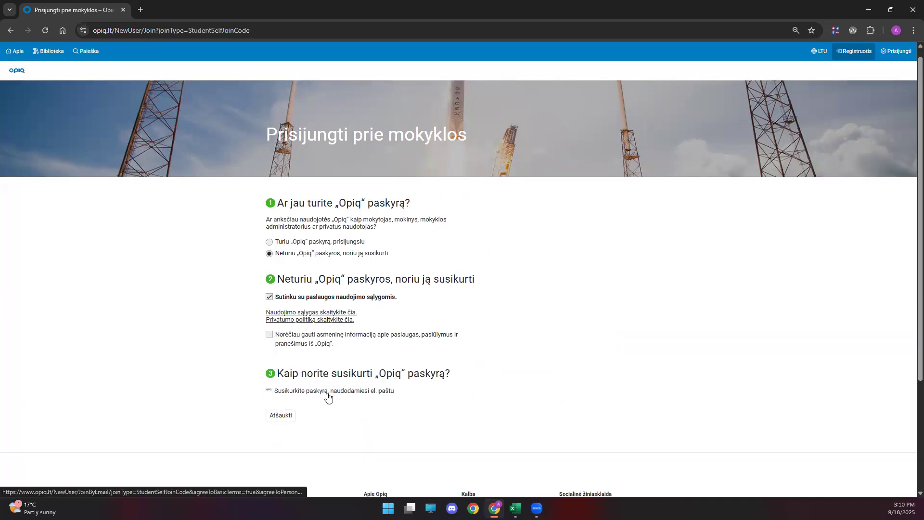
left_click(325, 391)
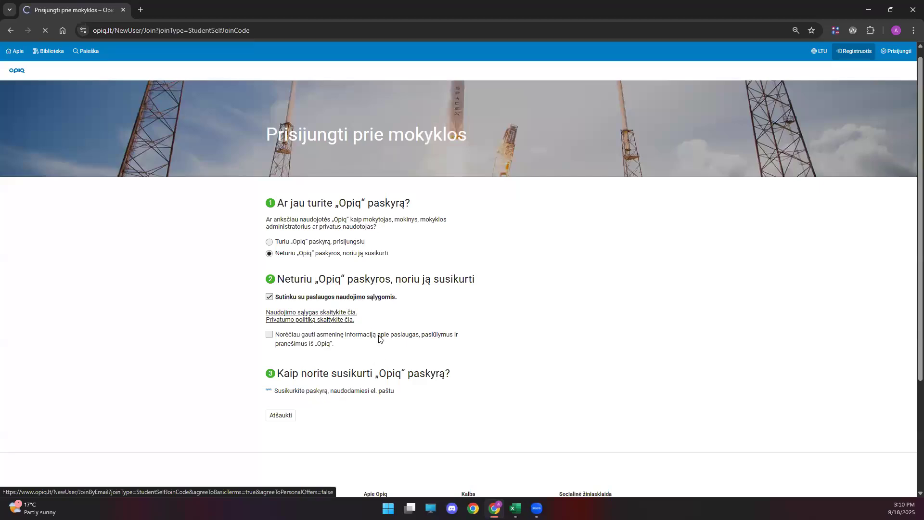
- Paste the copied school join code into the self-join code field of the sign-up form
left_click(289, 264)
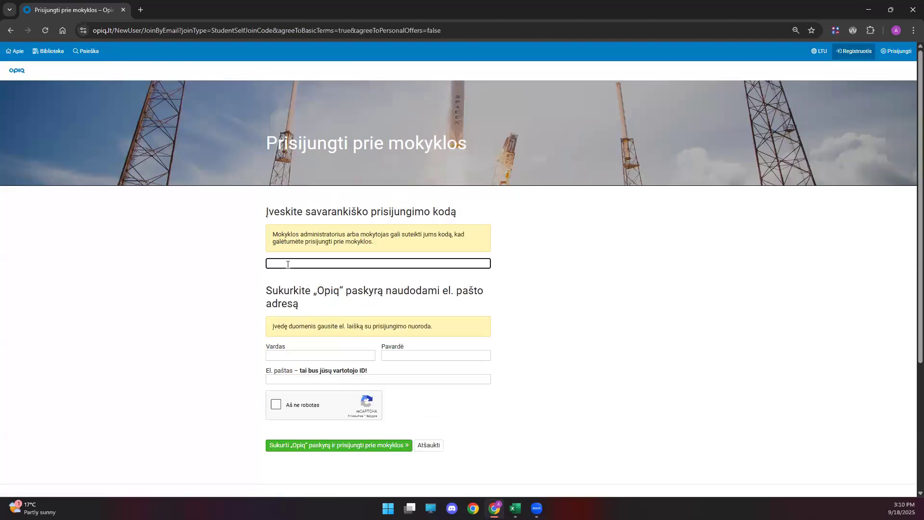
right_click(288, 270)
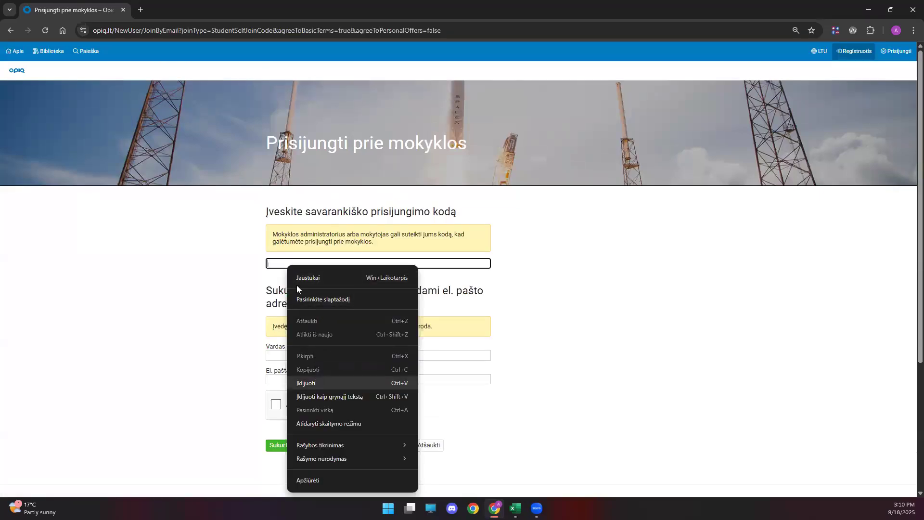
left_click(315, 382)
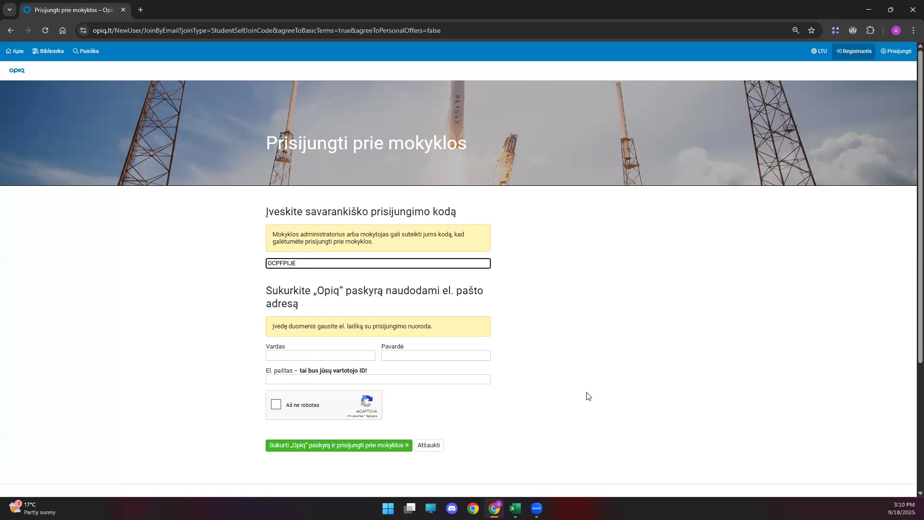
- Log in to Opiq with the saved account credentials and select the Mokytojas role
left_click(896, 51)
left_click(422, 254)
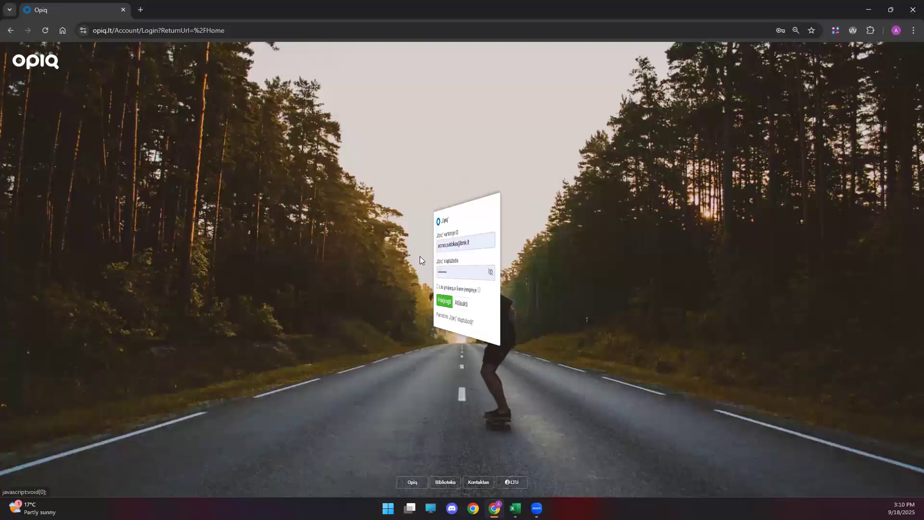
left_click(423, 304)
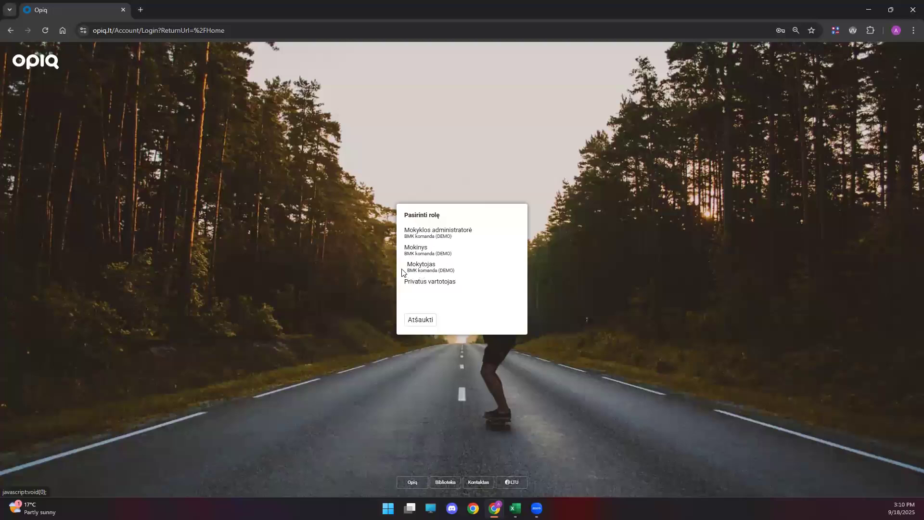
left_click(439, 273)
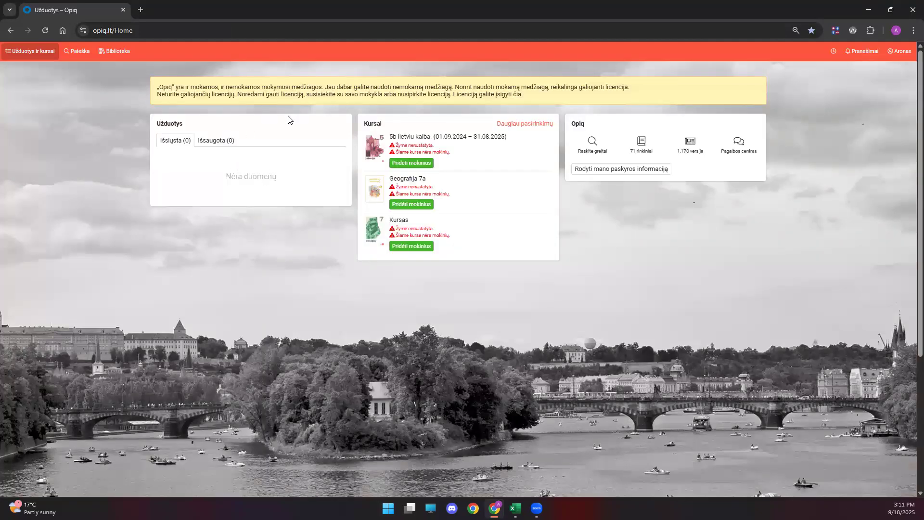
- Open the full list of courses and look through the chapters of the 5b lietuviu kalba course
left_click(522, 127)
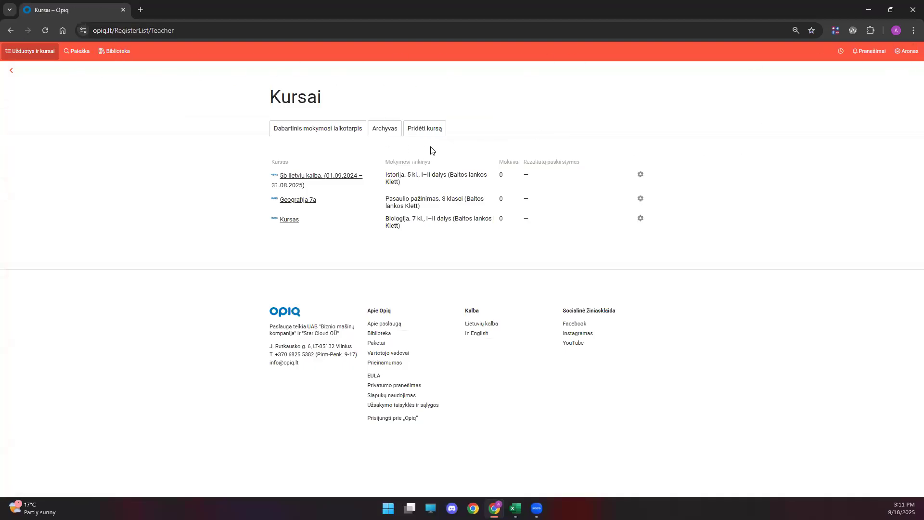
left_click(299, 186)
scroll(295, 211, "down", 4)
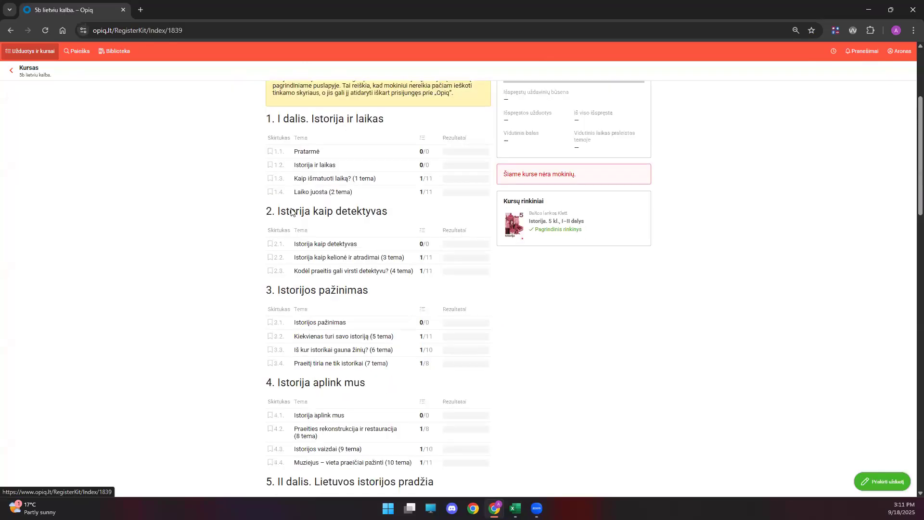
scroll(295, 214, "up", 4)
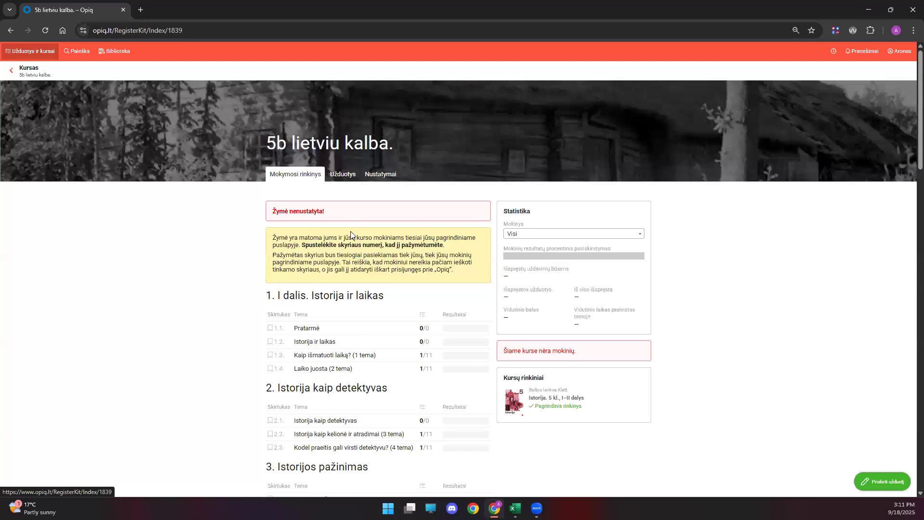
- Open the course settings and view the forms for adding and importing students
left_click(382, 177)
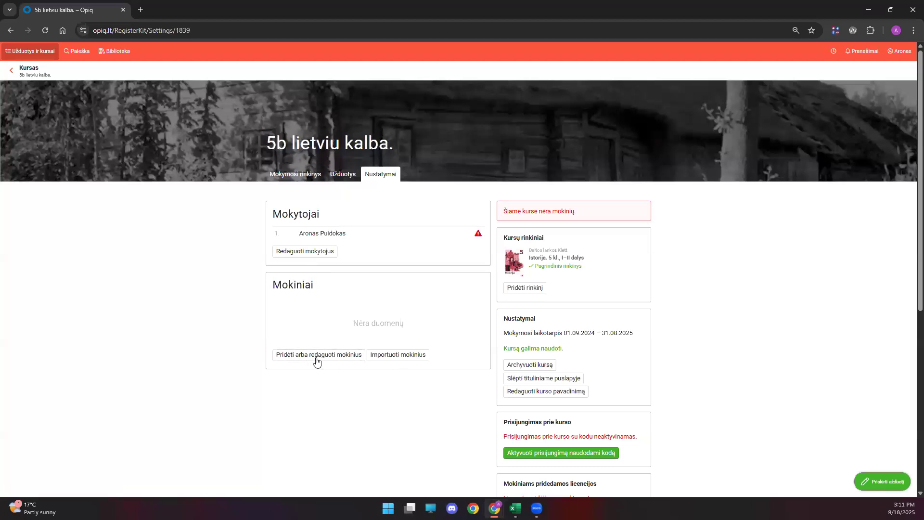
left_click(342, 362)
left_click(310, 192)
key("Tab")
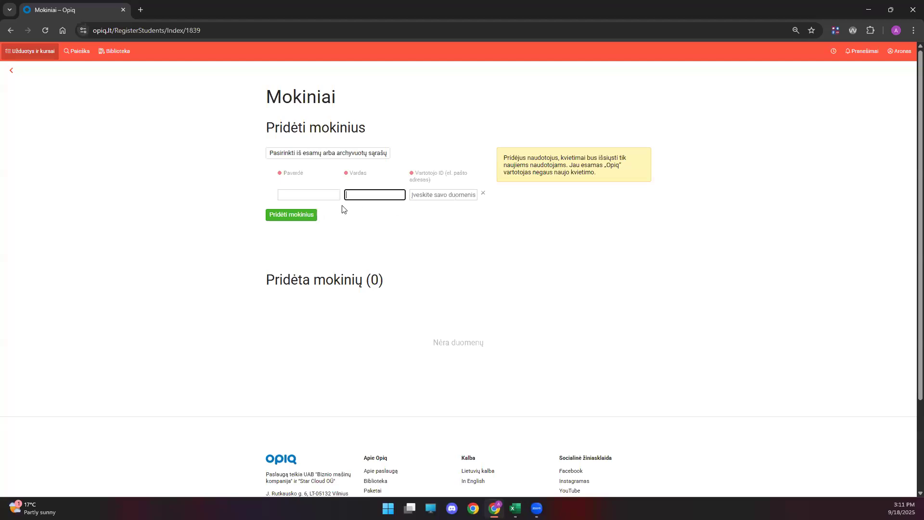
key("alt+Left")
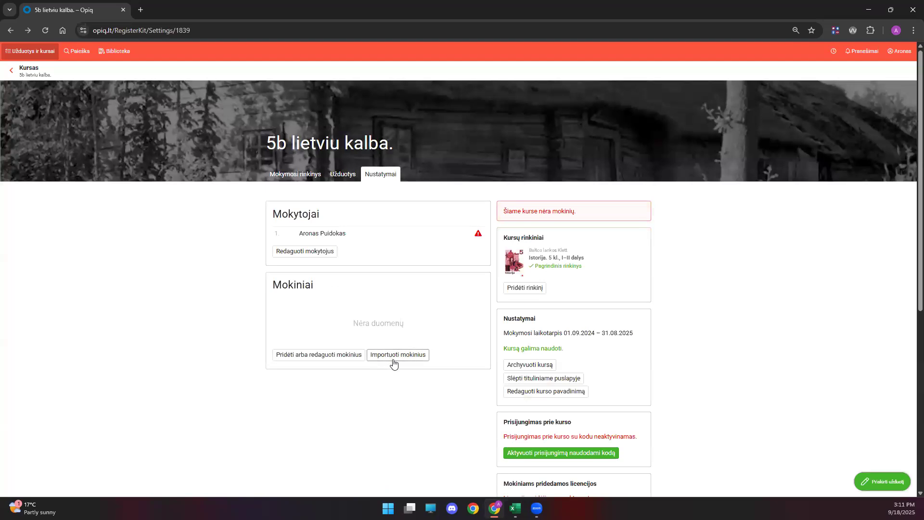
left_click(409, 360)
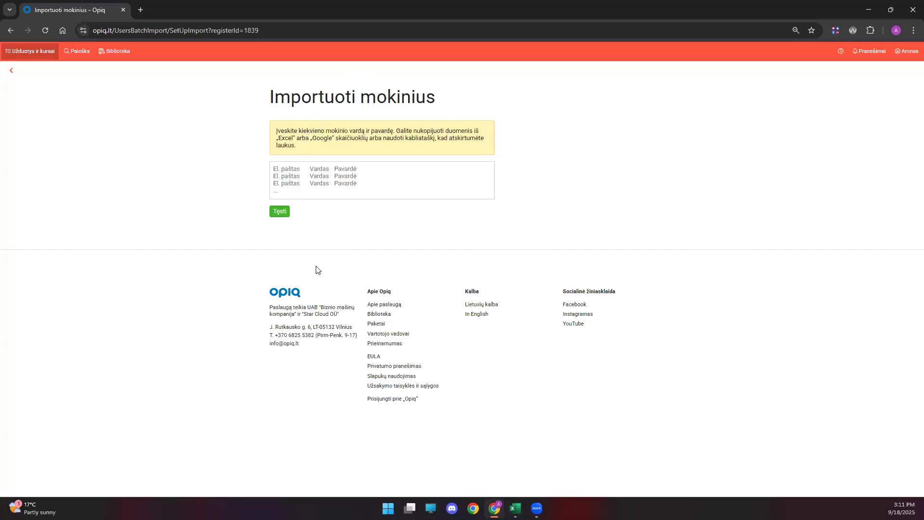
- Change the account's role from teacher to Mokyklos administratorė
left_click(908, 55)
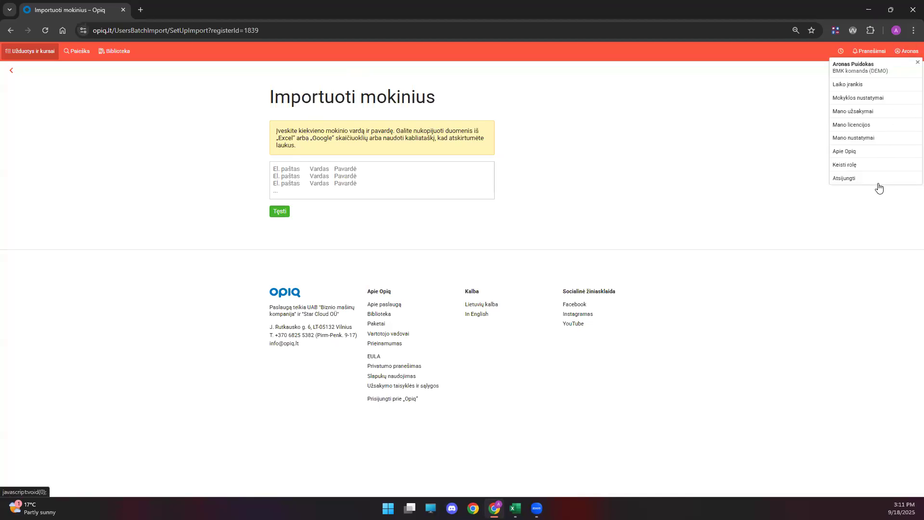
left_click(845, 168)
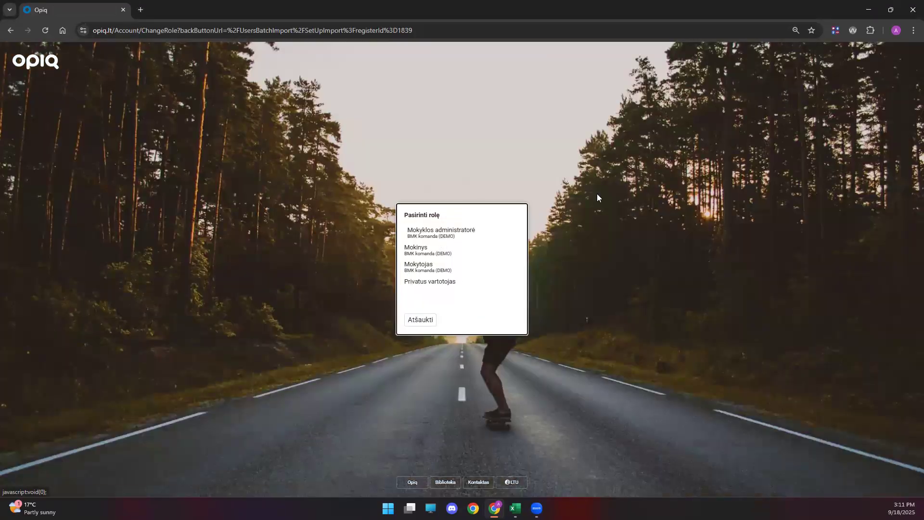
left_click(461, 234)
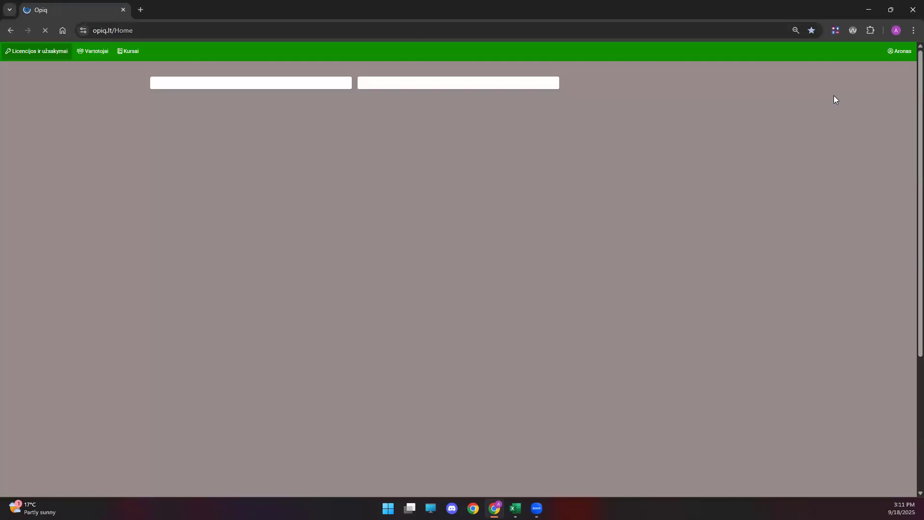
- Reopen the role selection and choose Mokyklos administratorė again
left_click(896, 53)
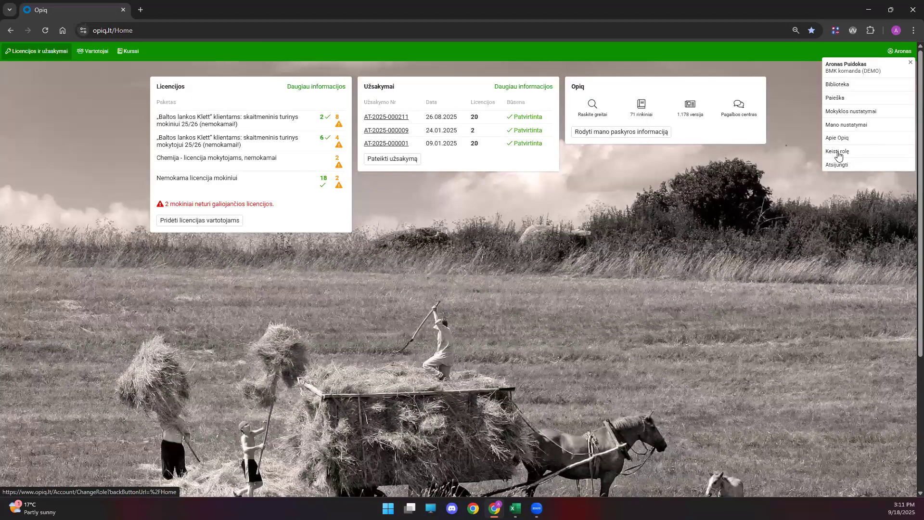
left_click(838, 155)
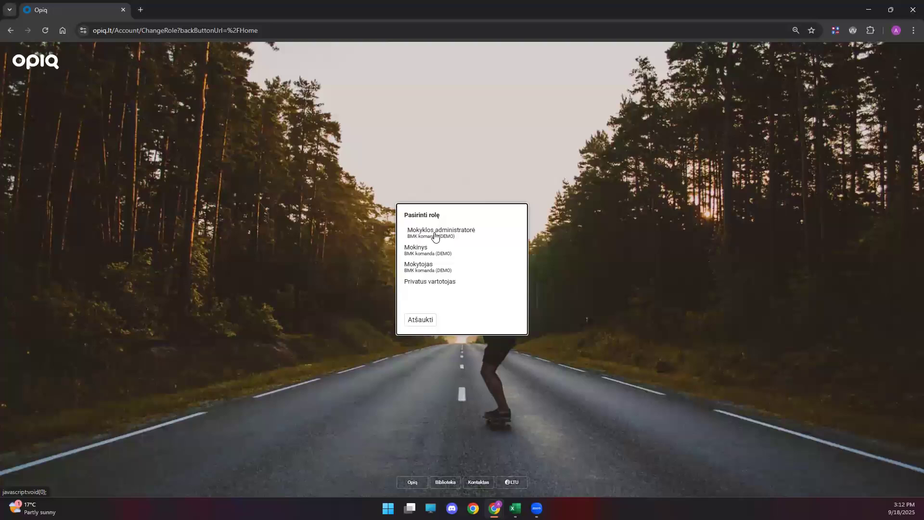
left_click(508, 242)
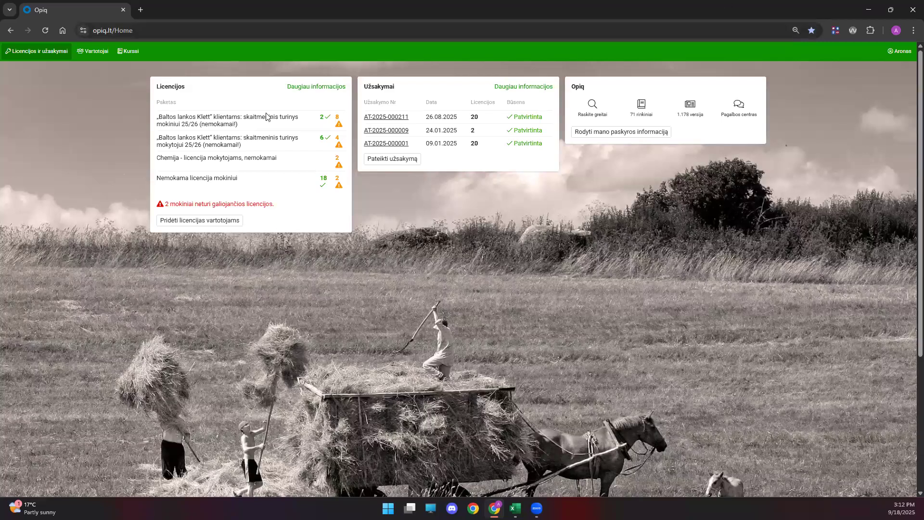
- Start a new licence order and select the package „Baltos lankos Klett“ klientams: skaitmeninis turinys mokytojui 25/26 (nemokamai!)
scroll(303, 158, "down", 5)
scroll(401, 218, "up", 5)
left_click(396, 164)
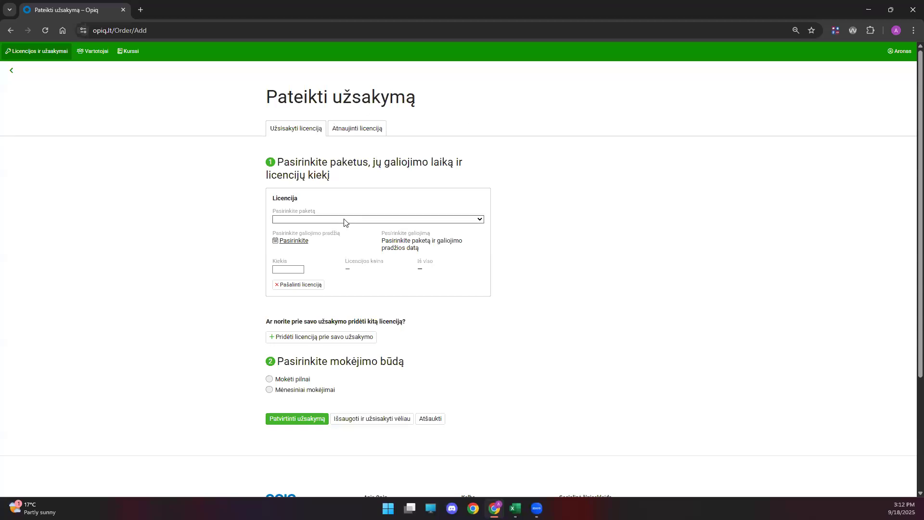
left_click(439, 222)
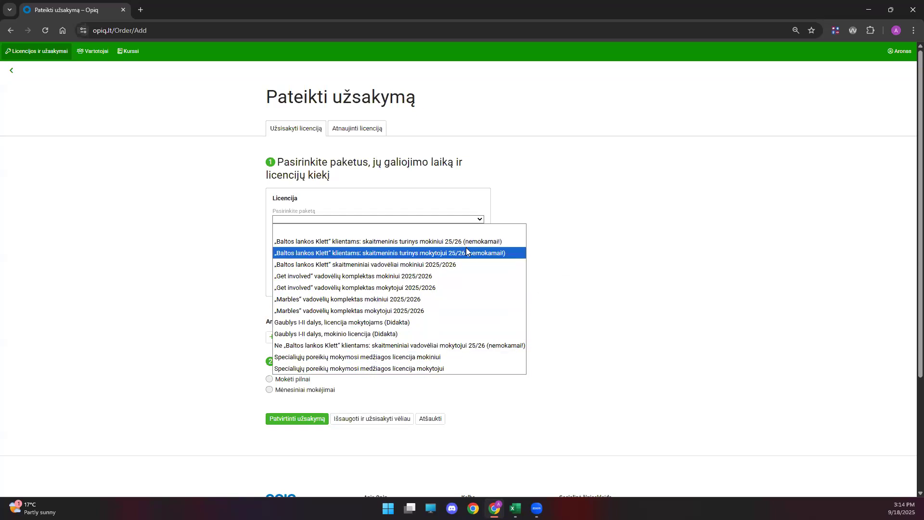
left_click(306, 256)
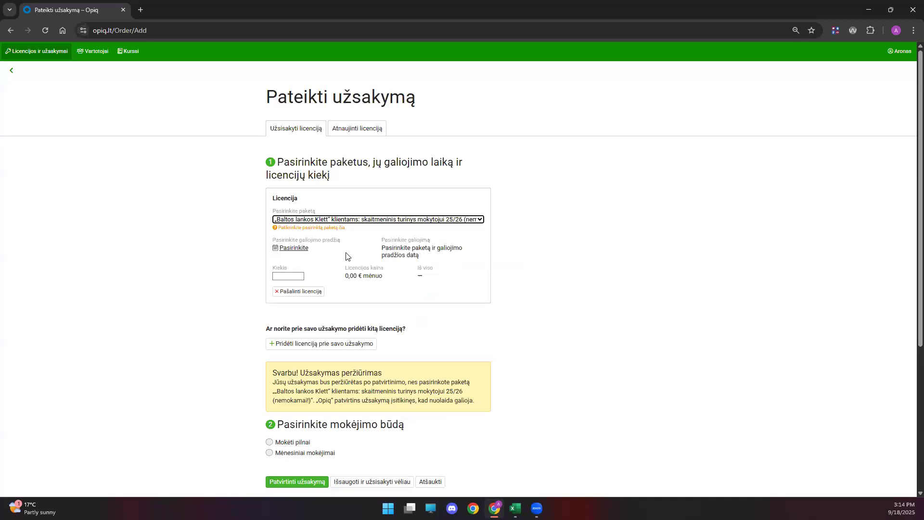
- Set the licence's validity start to 18.09.2025 and its end to 10.07.2026 (10 mėnesių)
left_click(286, 251)
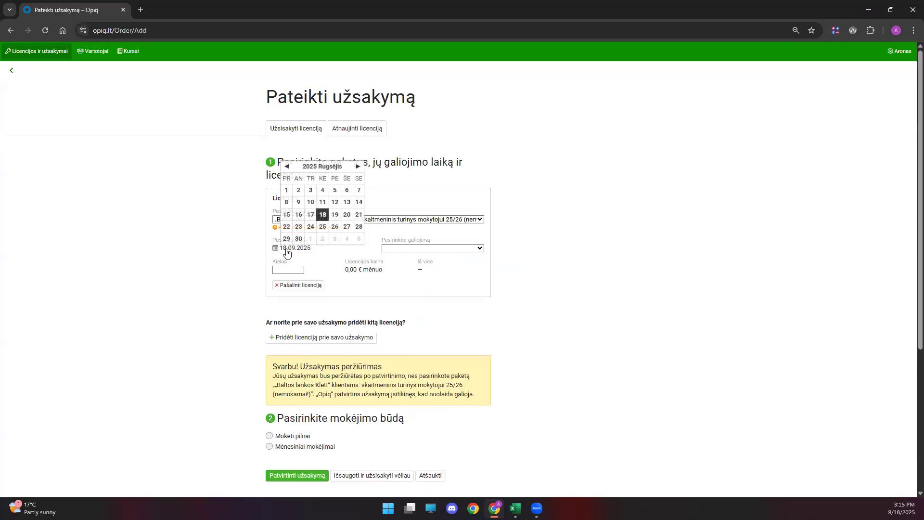
left_click(322, 216)
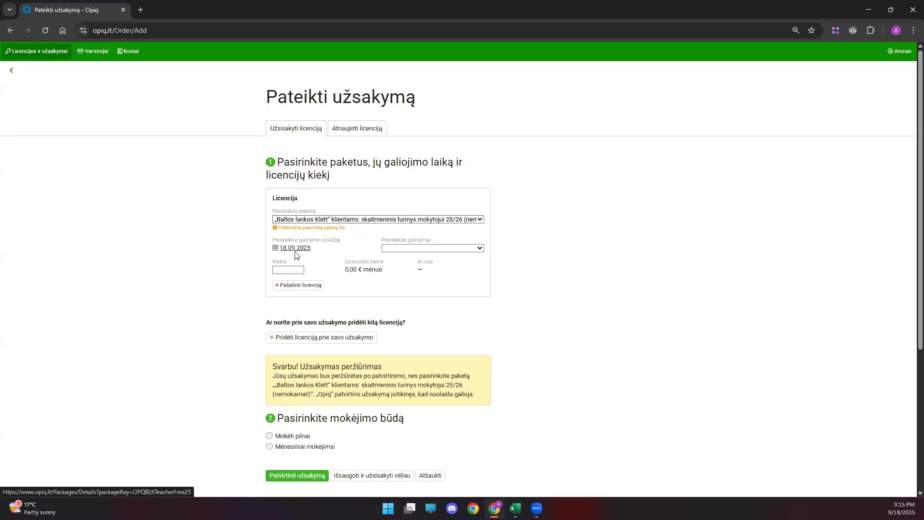
left_click(414, 249)
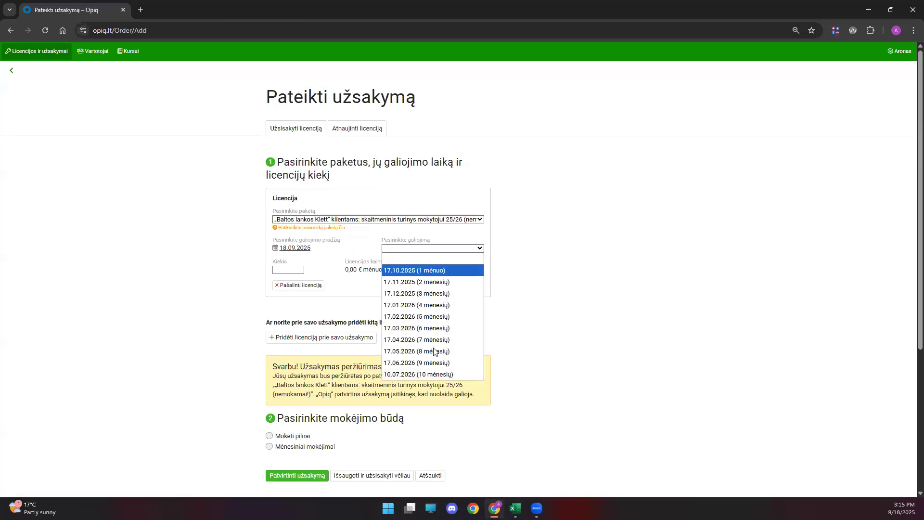
left_click(418, 374)
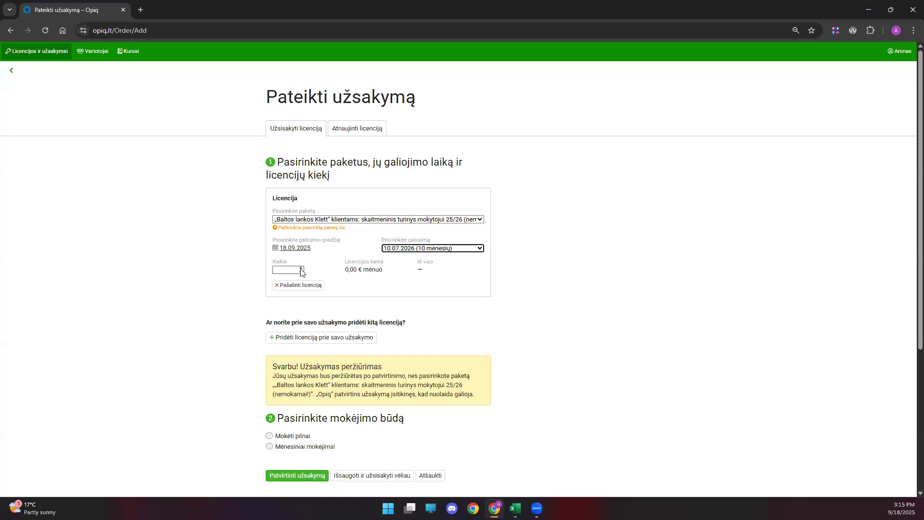
- Set the teacher licence quantity to 20 and add a second licence entry to the order
left_click(293, 270)
type("20")
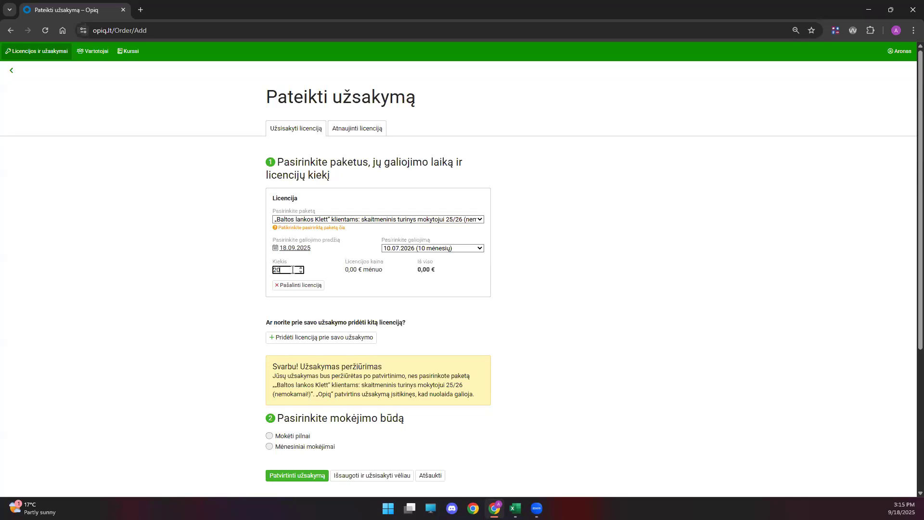
left_click(323, 264)
left_click(284, 342)
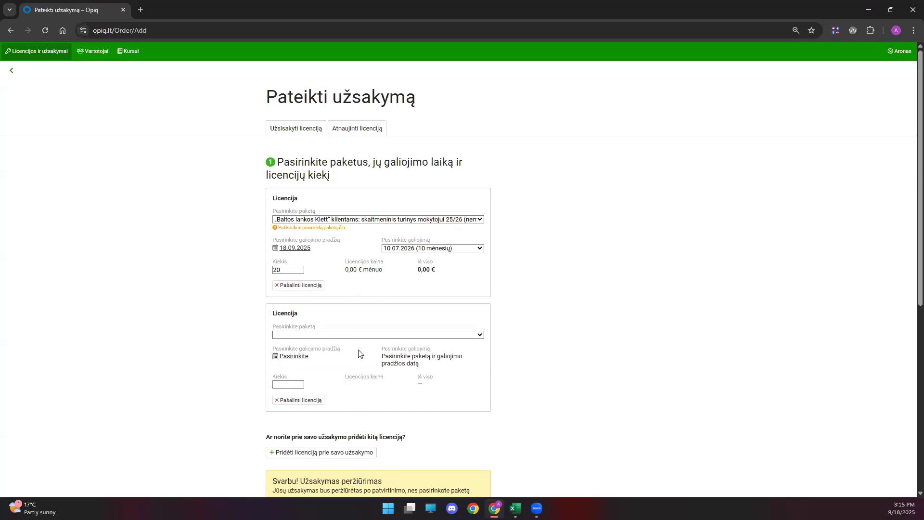
- Set the second licence to „Baltos lankos Klett“ klientams: skaitmeninis turinys mokiniui 25/26 (nemokamai!), valid from 18.09.2025 to 10.07.2026 (10 mėnesių)
left_click(351, 335)
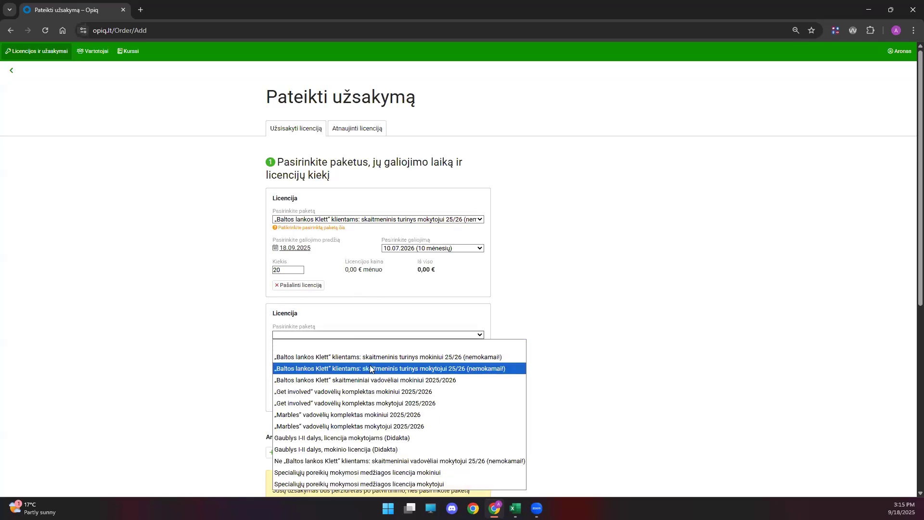
left_click(402, 358)
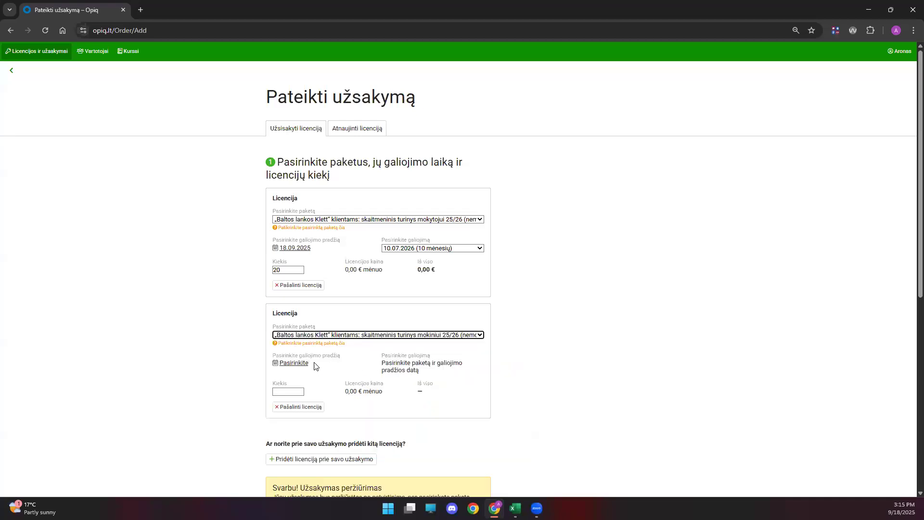
left_click(295, 363)
left_click(321, 329)
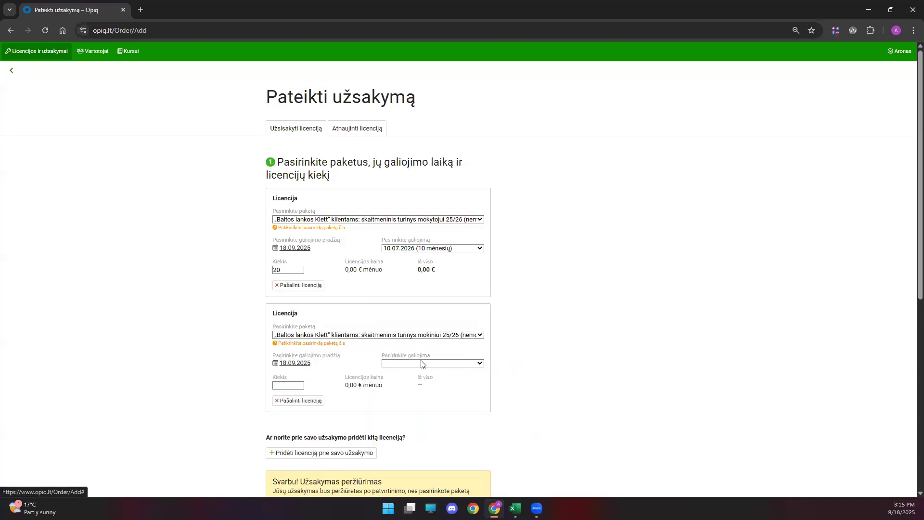
left_click(421, 362)
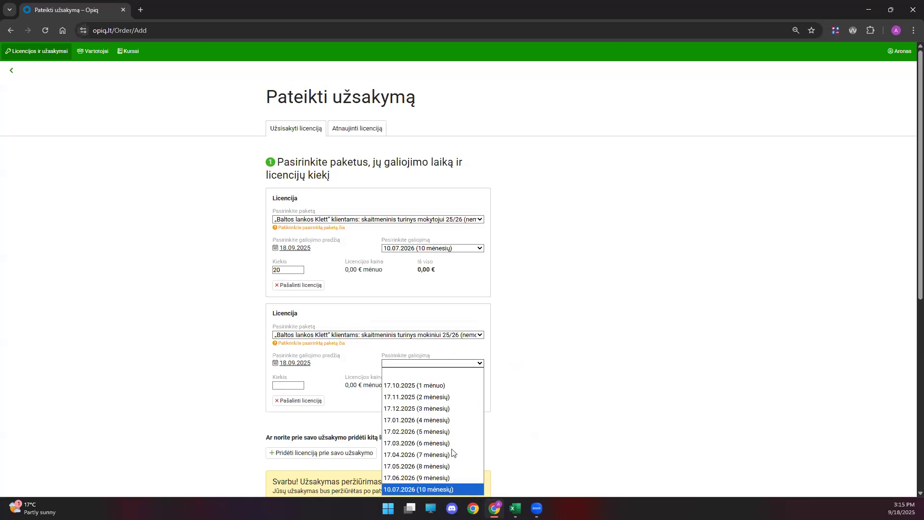
left_click(455, 489)
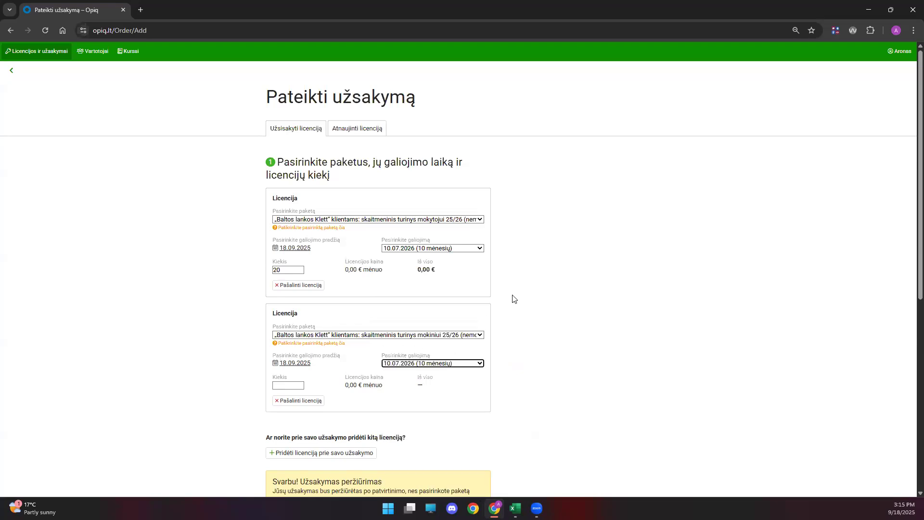
- Set the student licence quantity to 500
left_click(283, 384)
type("500")
left_click(546, 340)
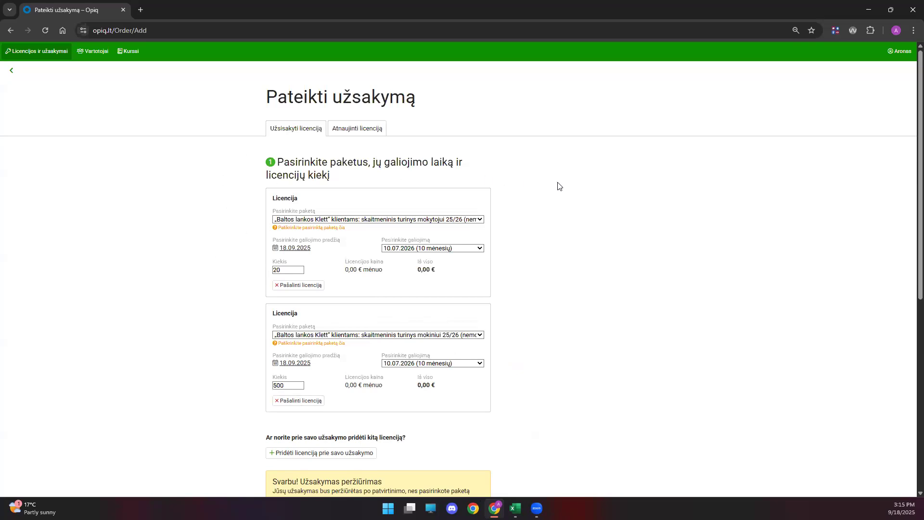
- Review the rest of the order form: payment method, payment term, invoice recipient fields, order summary and confirmation options
scroll(909, 260, "down", 4)
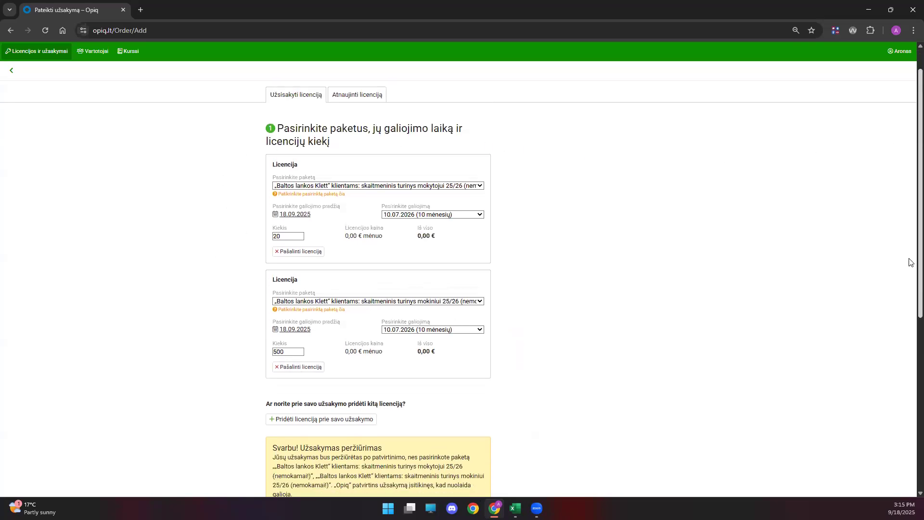
left_click(269, 373)
scroll(911, 212, "up", 1)
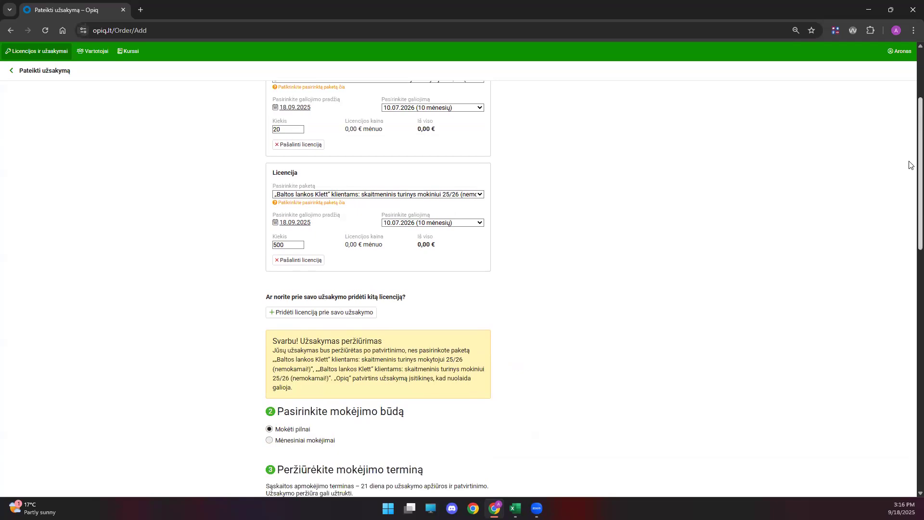
scroll(909, 165, "down", 3)
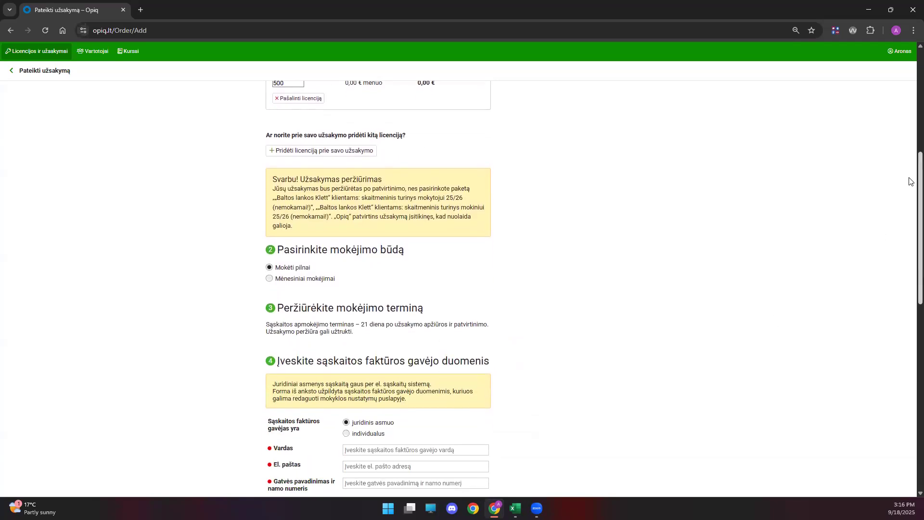
scroll(911, 205, "down", 2)
scroll(910, 211, "down", 2)
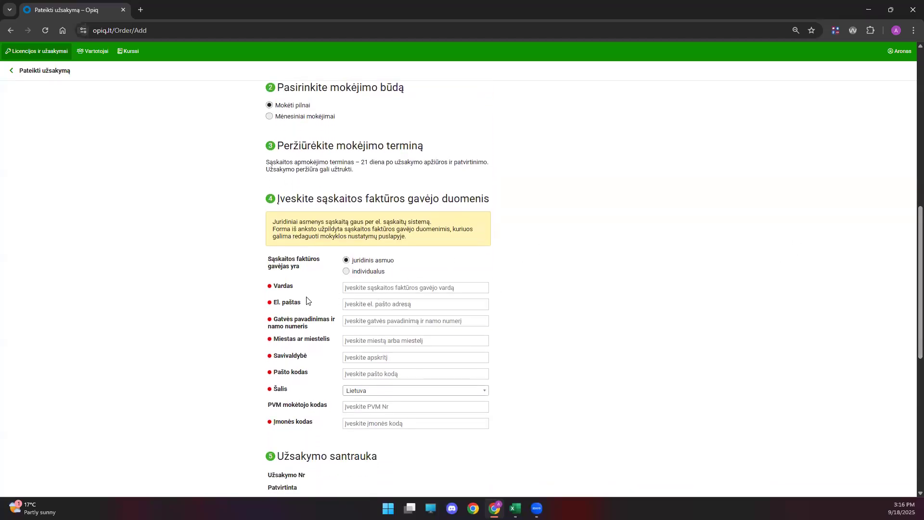
left_click(398, 287)
left_click(215, 309)
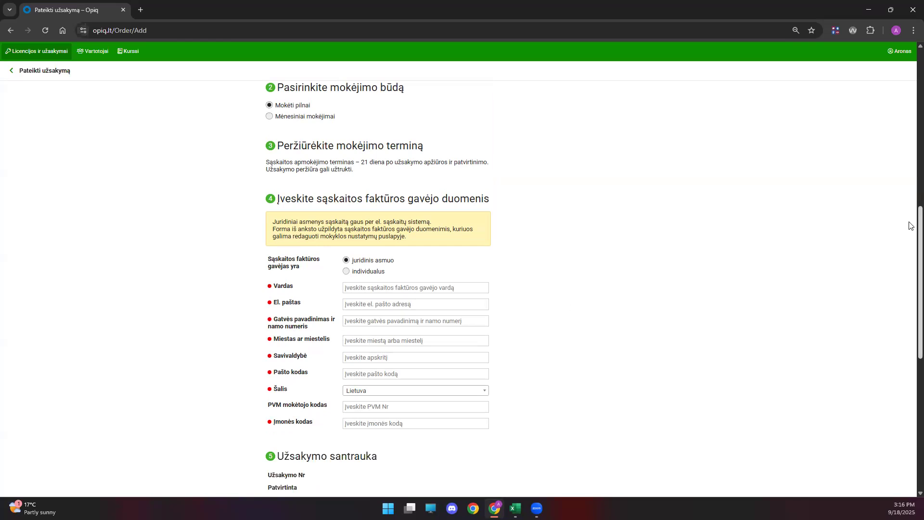
scroll(910, 225, "down", 1)
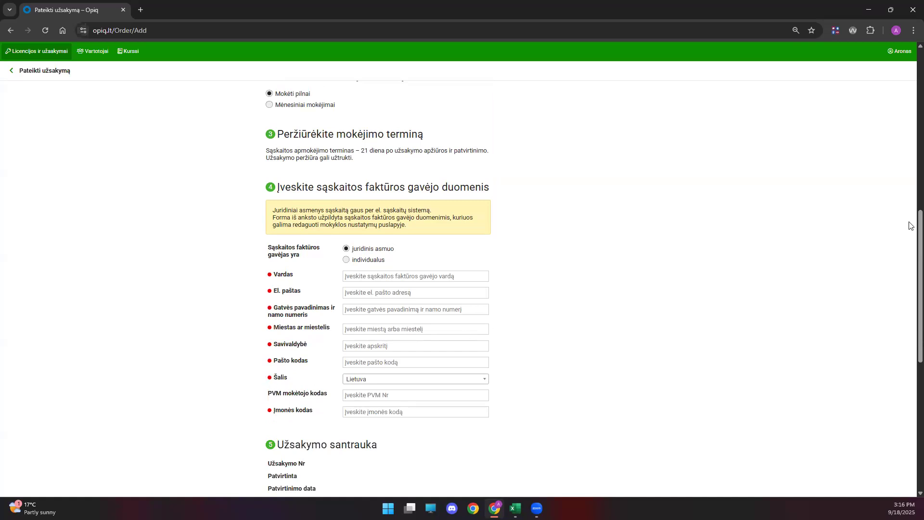
scroll(911, 251, "down", 1)
scroll(911, 251, "down", 1)
scroll(911, 263, "down", 2)
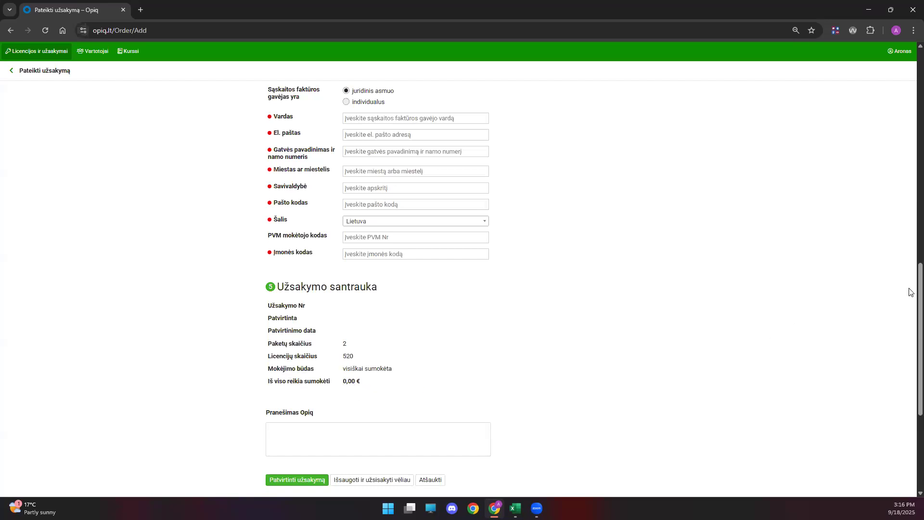
scroll(910, 294, "down", 2)
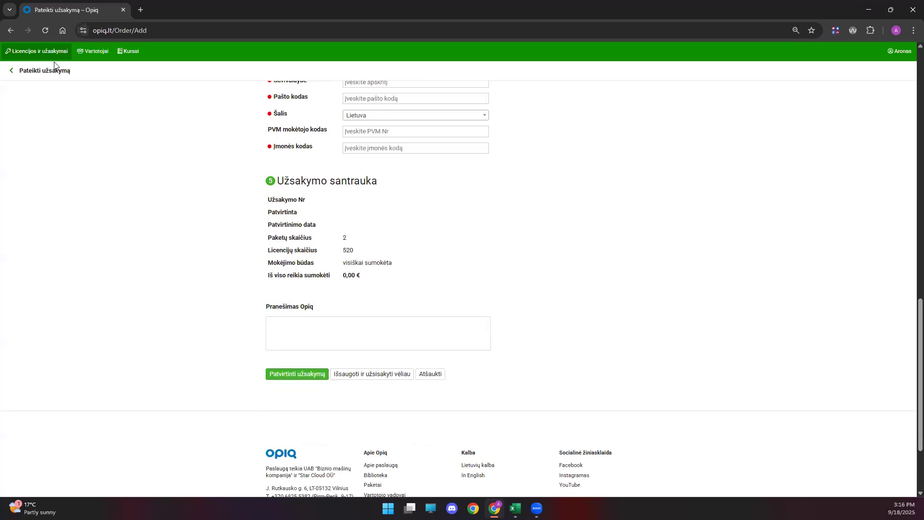
- Leave the order form, view the details of the confirmed order dated 26.08.2025, and return to the licences and orders overview
left_click(47, 52)
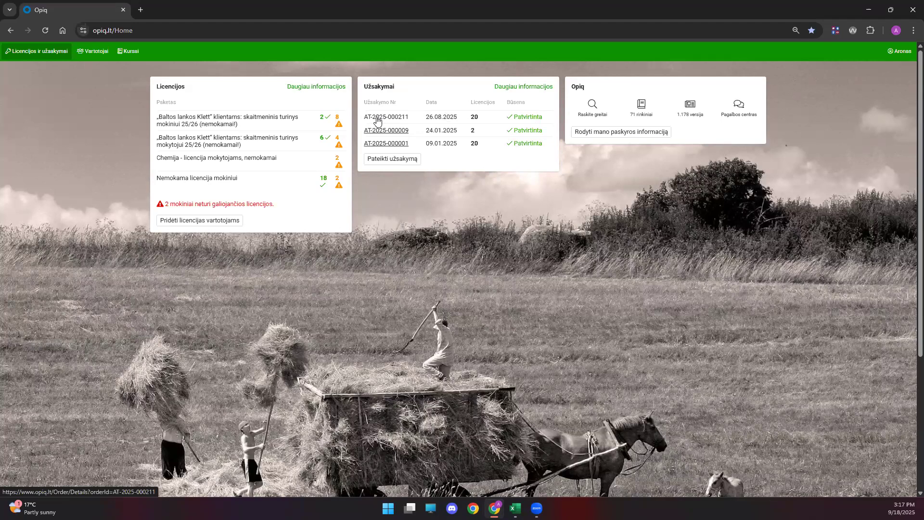
left_click(402, 120)
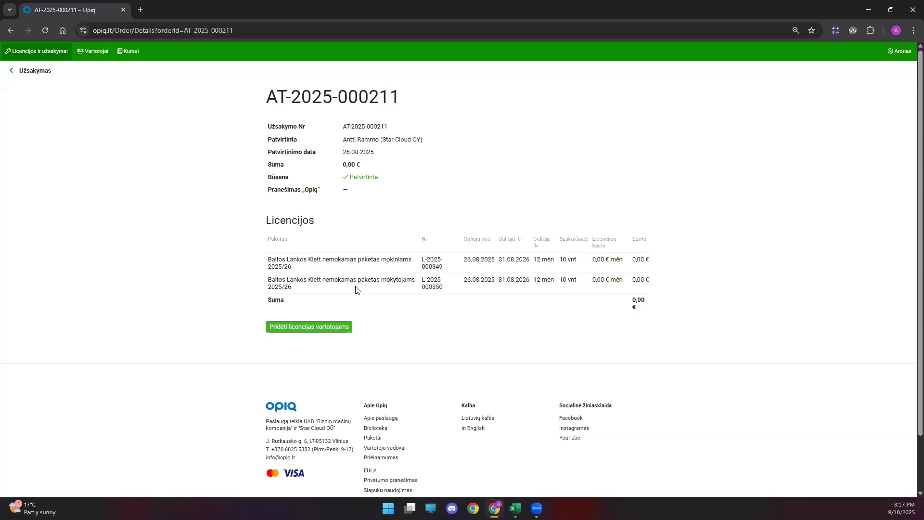
left_click(42, 57)
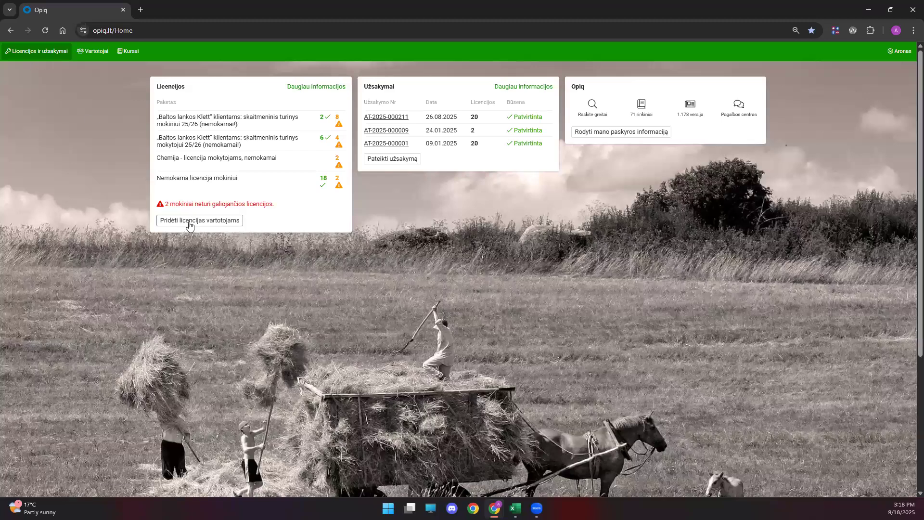
- Start adding licences to users and search for all users with the role mokinys and licence status visos būsenos
left_click(311, 225)
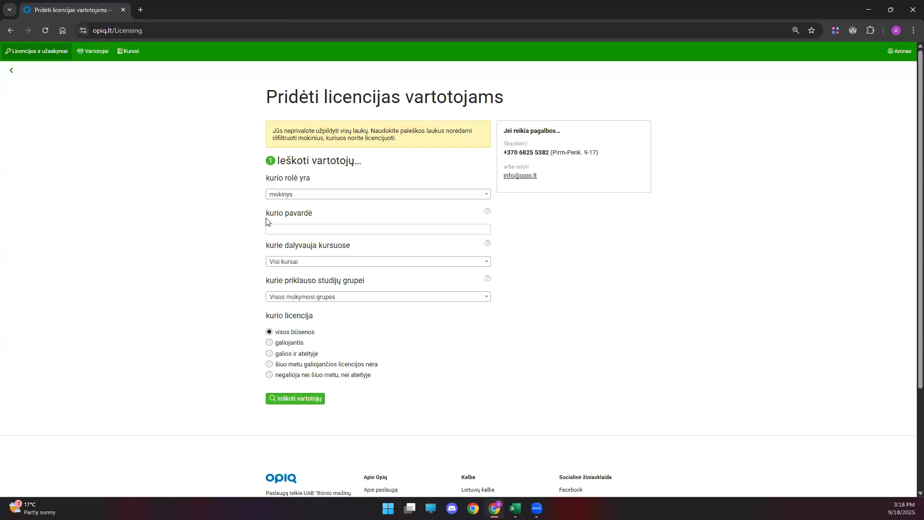
left_click(294, 399)
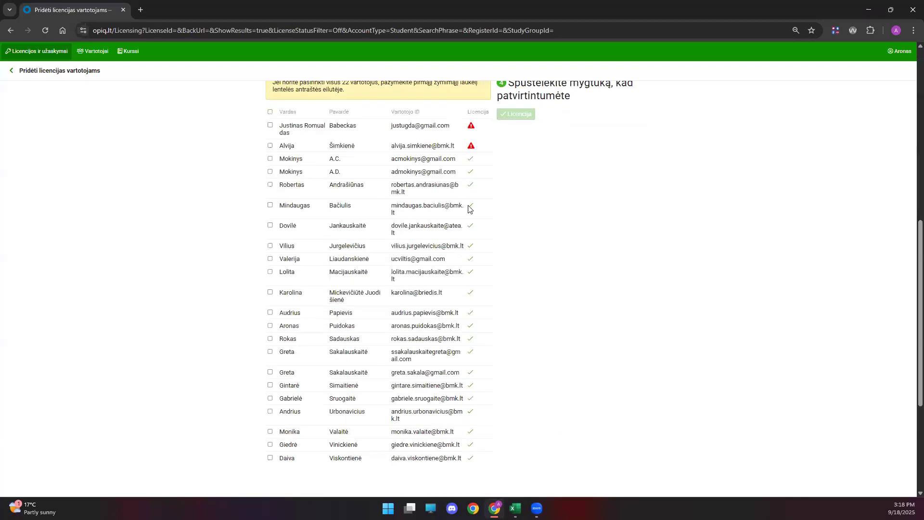
scroll(909, 207, "up", 3)
scroll(890, 265, "up", 2)
scroll(888, 274, "down", 6)
scroll(890, 231, "up", 4)
scroll(893, 192, "up", 4)
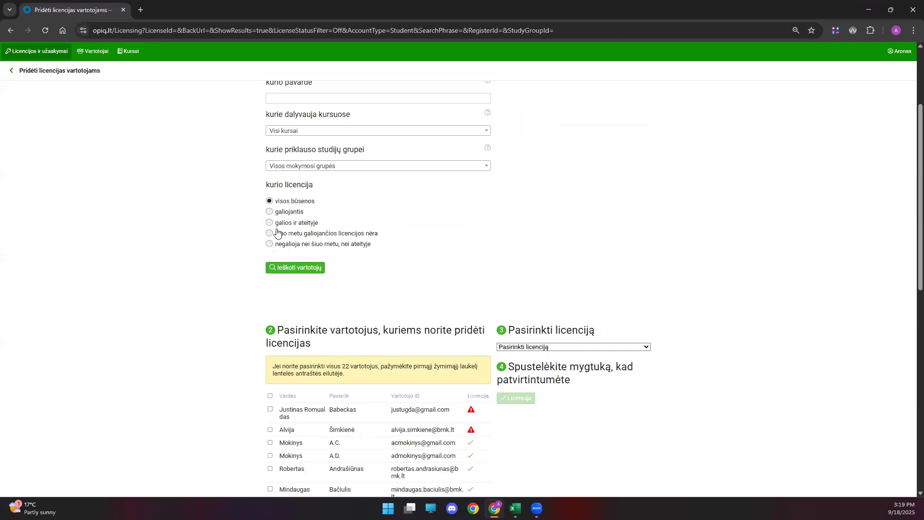
scroll(911, 182, "up", 2)
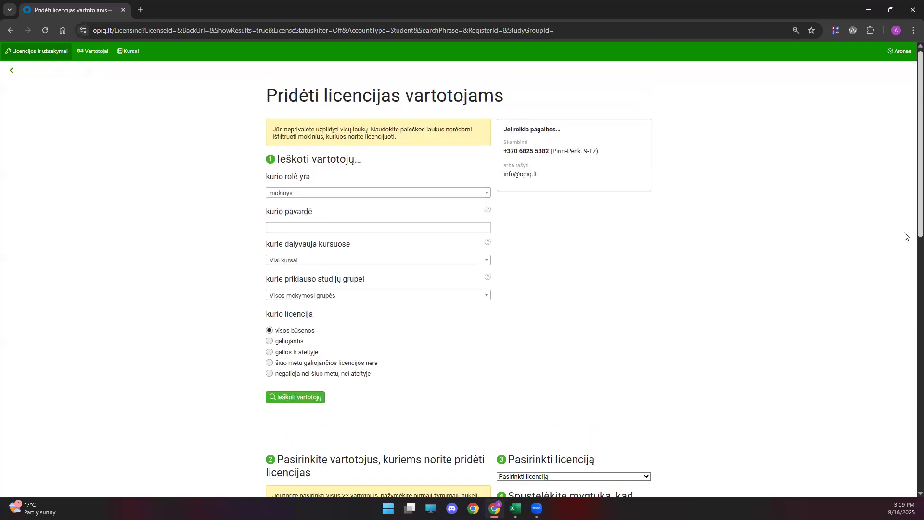
- Select the first four students individually in the search results
scroll(905, 241, "down", 3)
scroll(905, 247, "down", 1)
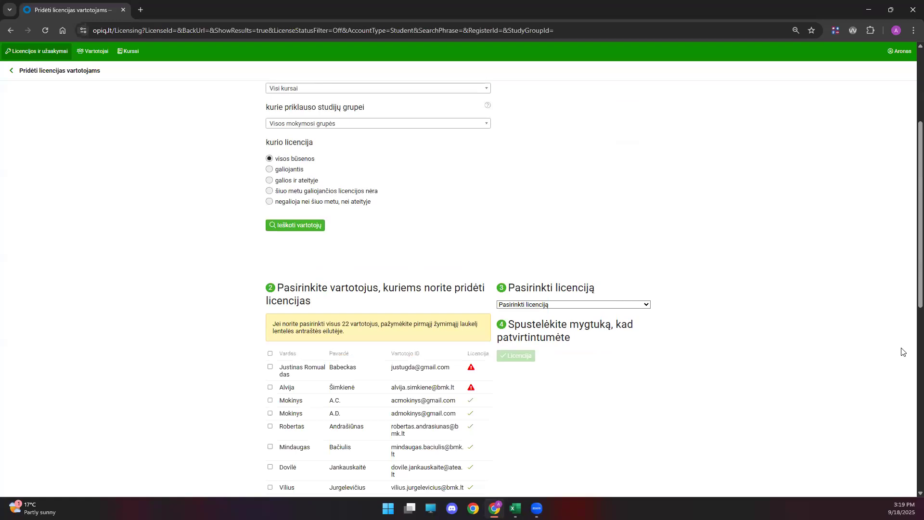
left_click(270, 367)
left_click(270, 388)
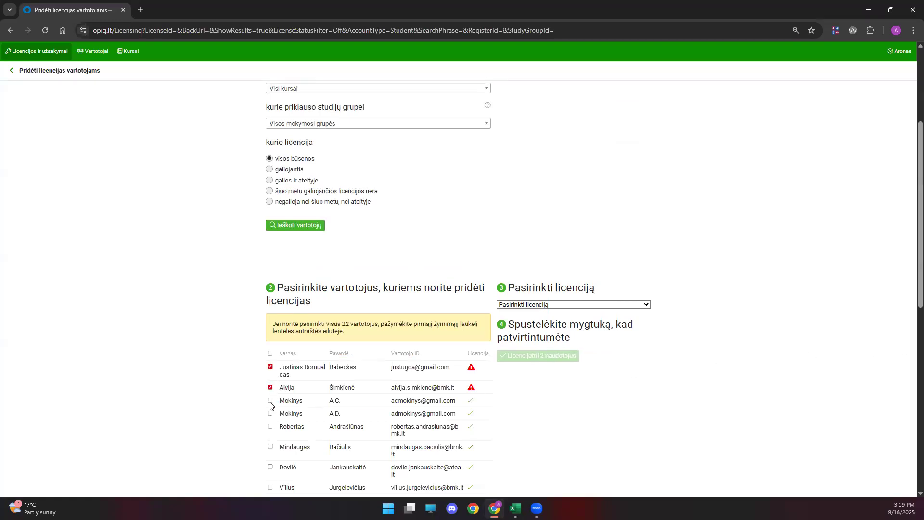
left_click(270, 403)
scroll(911, 243, "down", 2)
left_click(270, 374)
left_click(269, 387)
left_click(269, 388)
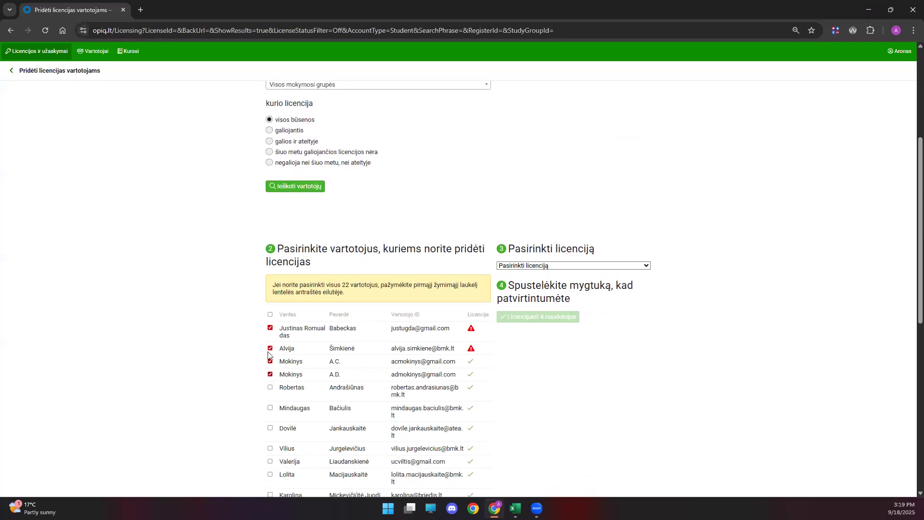
- Select all listed students at once, and clear the whole selection
left_click(270, 316)
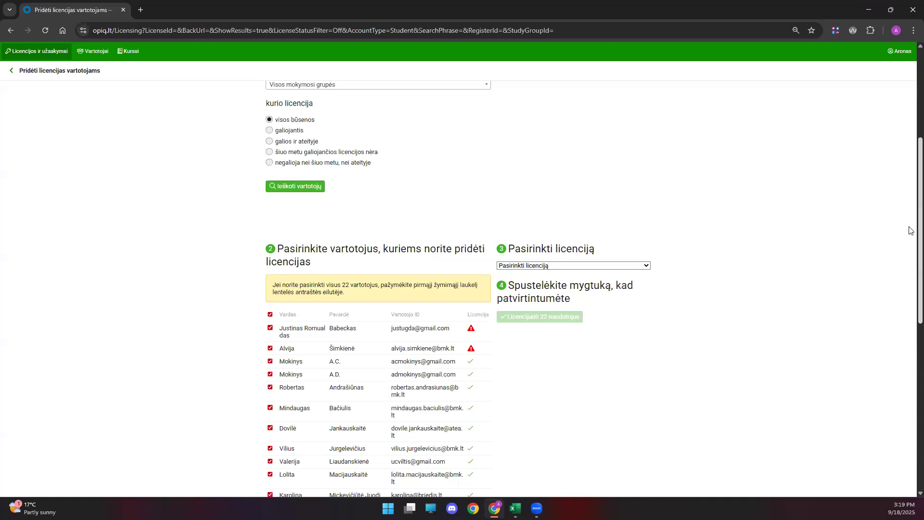
scroll(909, 230, "down", 2)
scroll(906, 228, "up", 1)
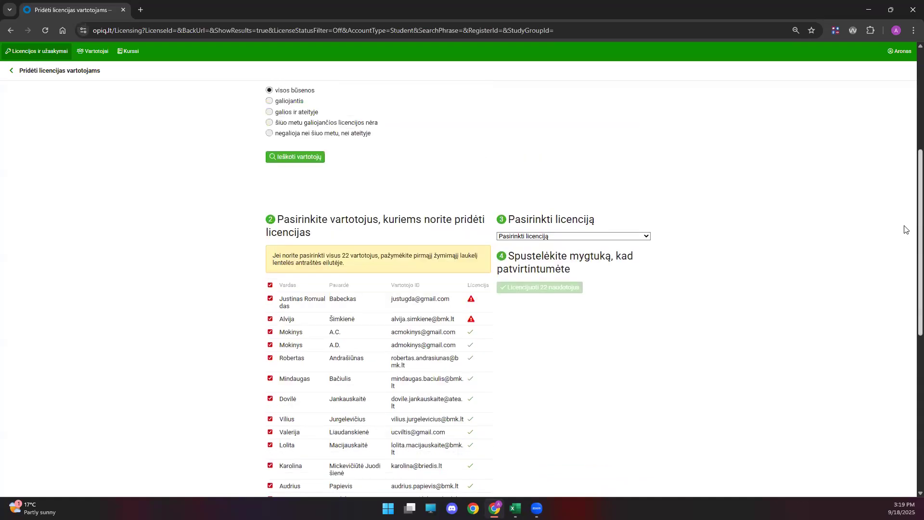
scroll(906, 230, "up", 1)
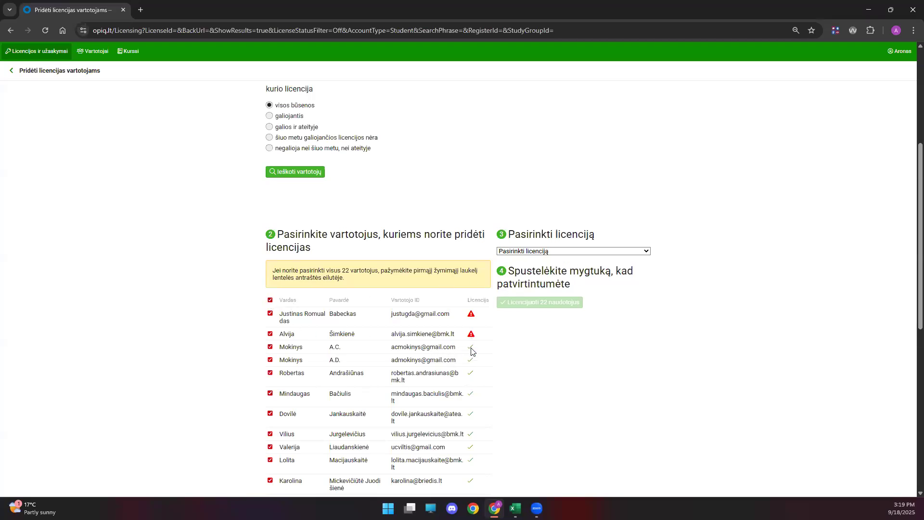
mouse_move(472, 351)
left_click(270, 300)
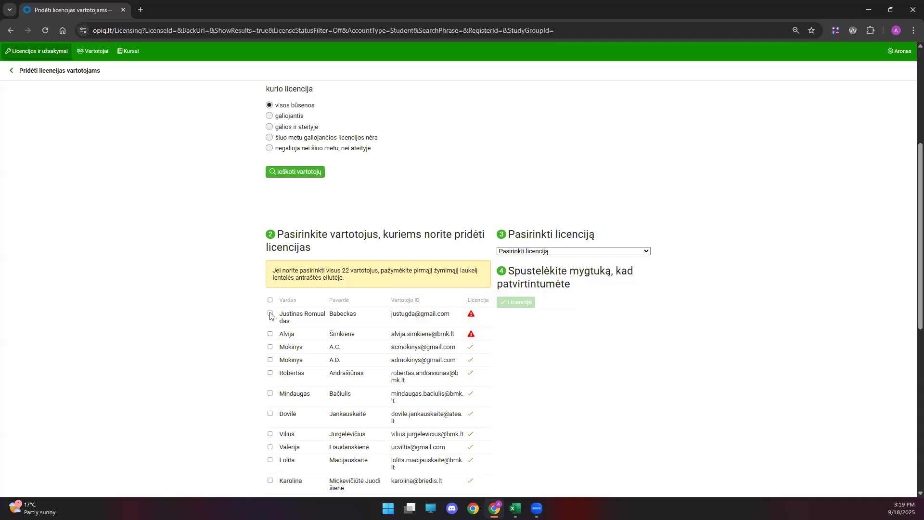
- Assign the licence Baltos Lankos Klett nemokamas paketas mokiniams 2025/26 (26.08.2025 - 31.08.2026) to the first student in the list
left_click(270, 314)
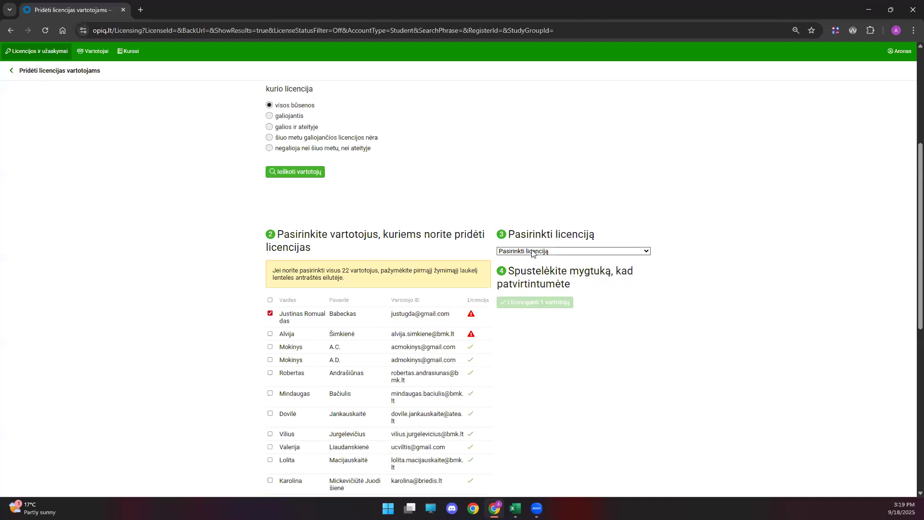
left_click(627, 251)
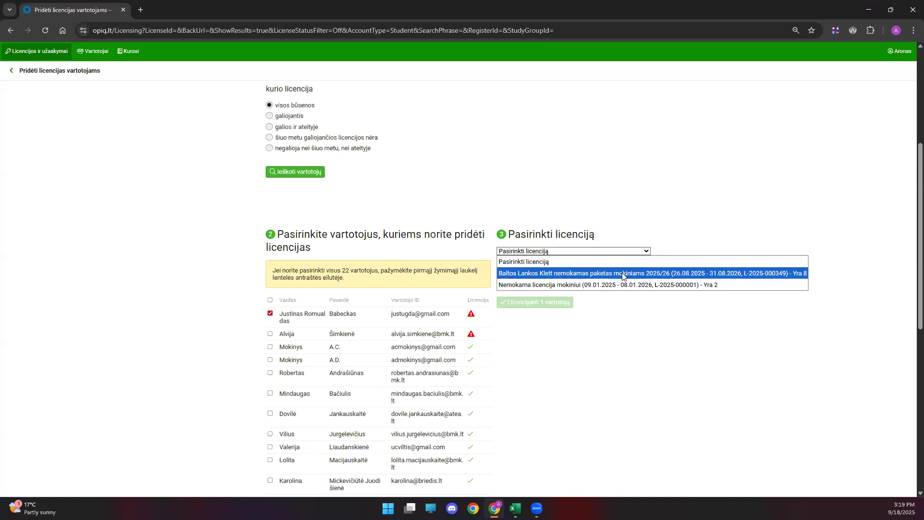
left_click(803, 276)
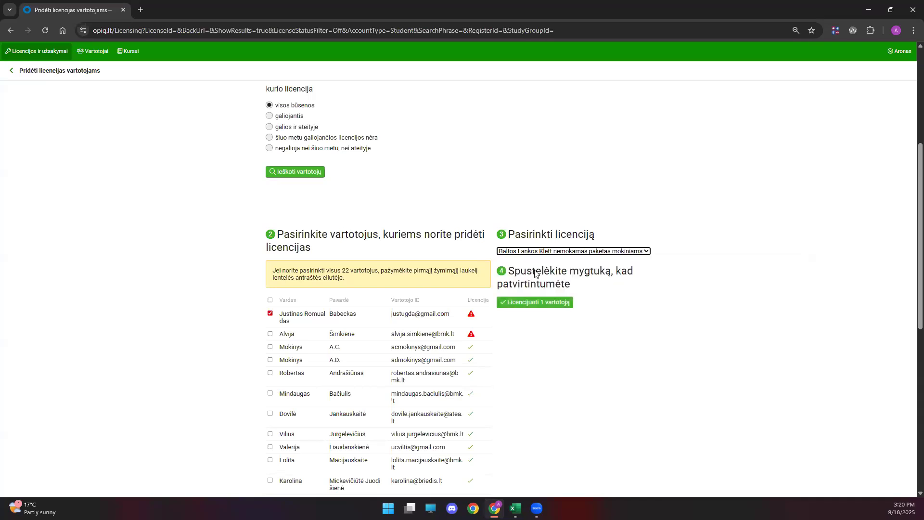
left_click(514, 305)
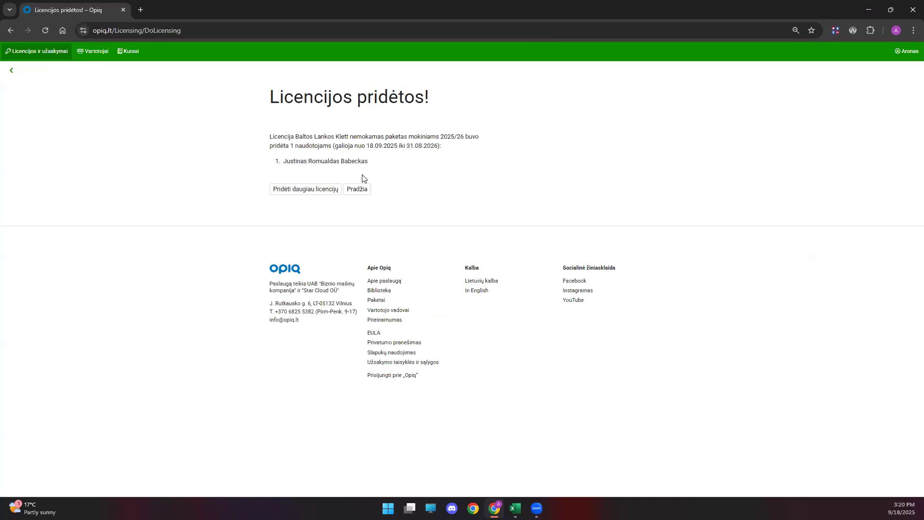
- Open the form for adding more licences, and return to the licences and orders overview
left_click(319, 191)
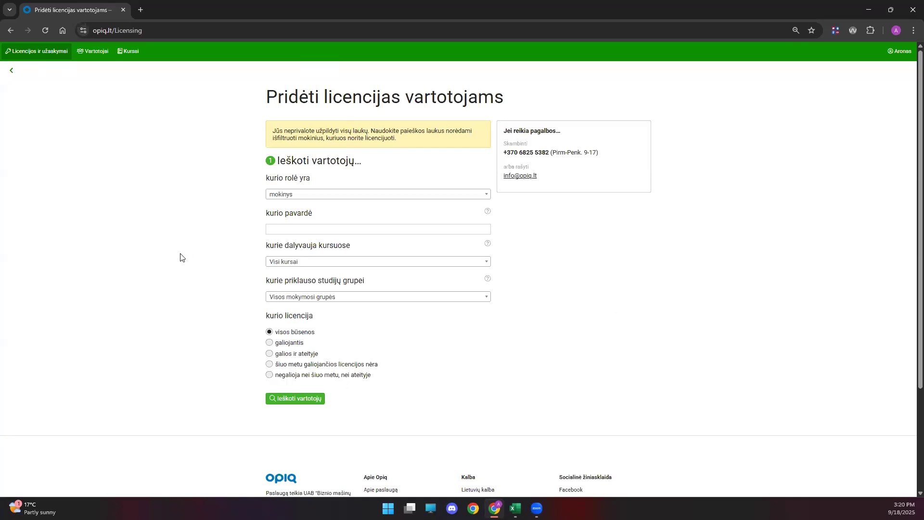
left_click(12, 72)
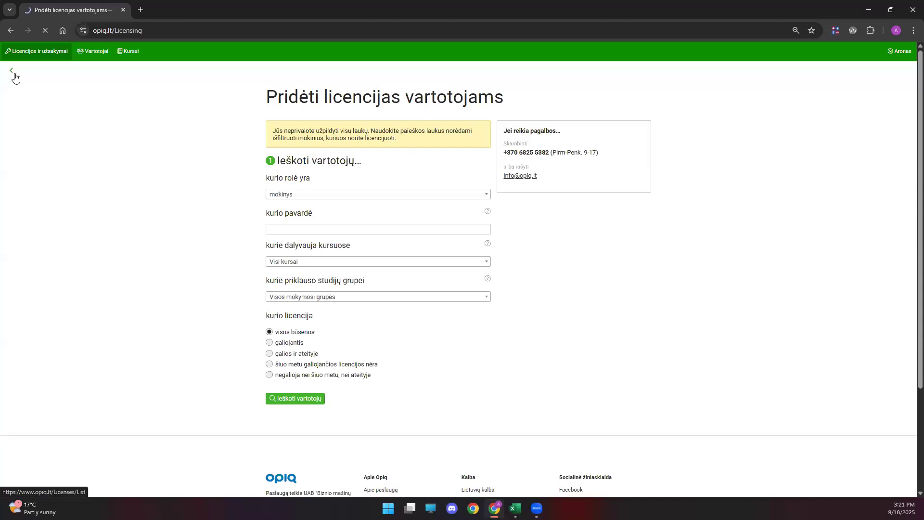
left_click(38, 56)
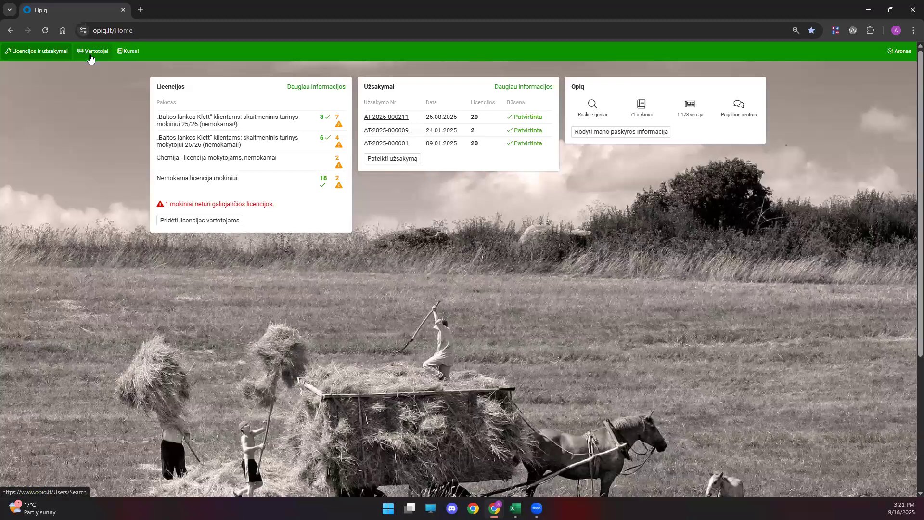
- List all active users in every role, view the first student's profile and licence information, and return to the user search
left_click(89, 54)
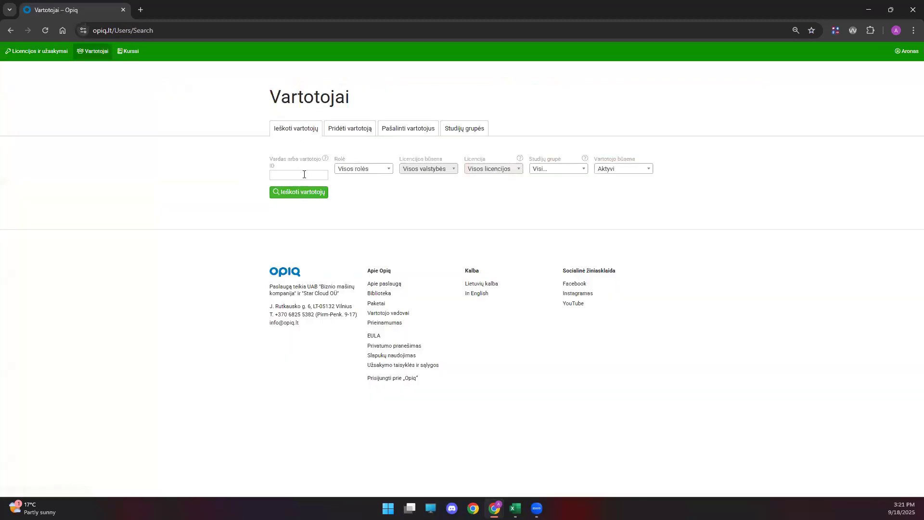
left_click(380, 172)
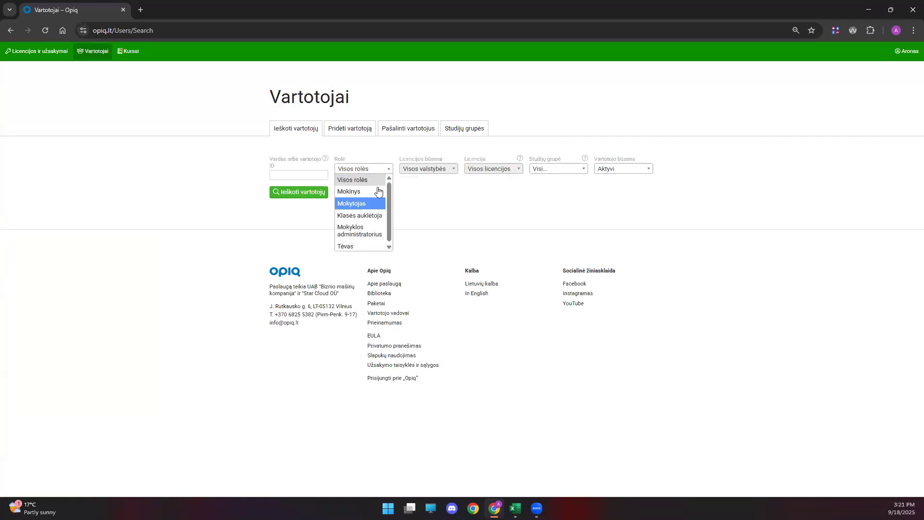
left_click(299, 169)
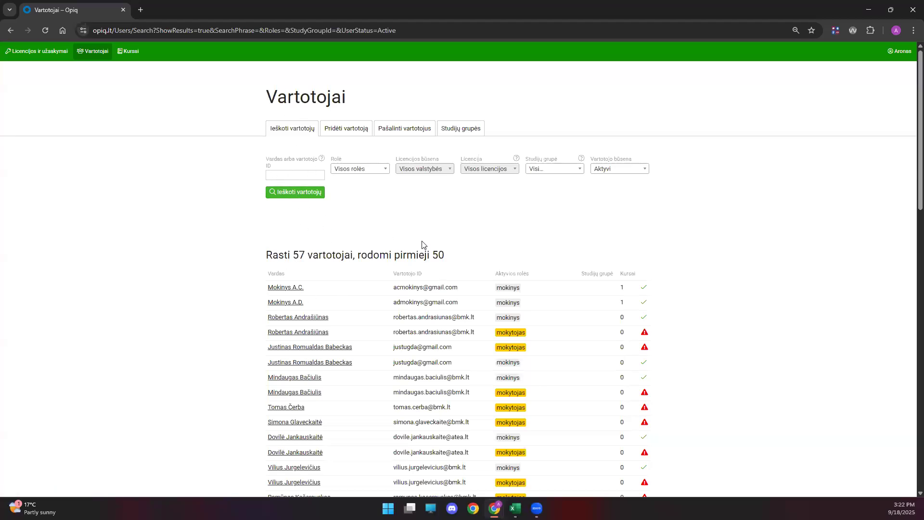
left_click(281, 294)
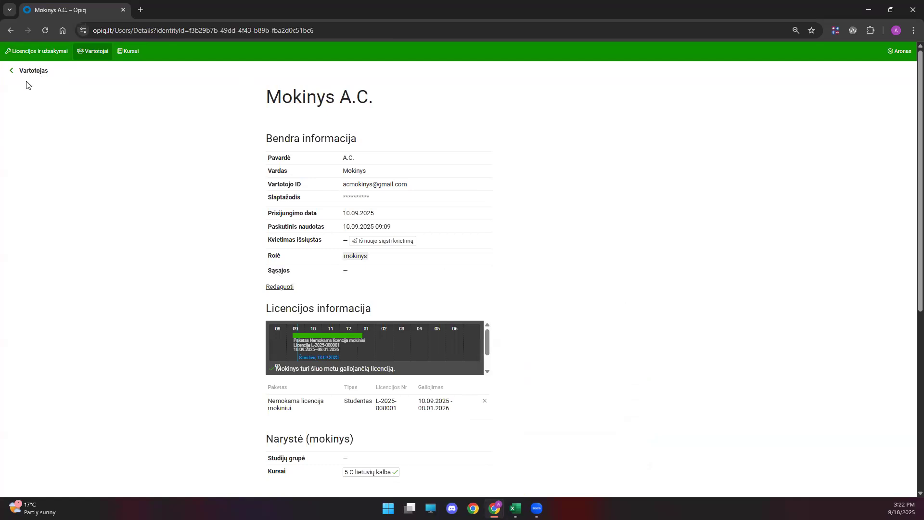
left_click(12, 71)
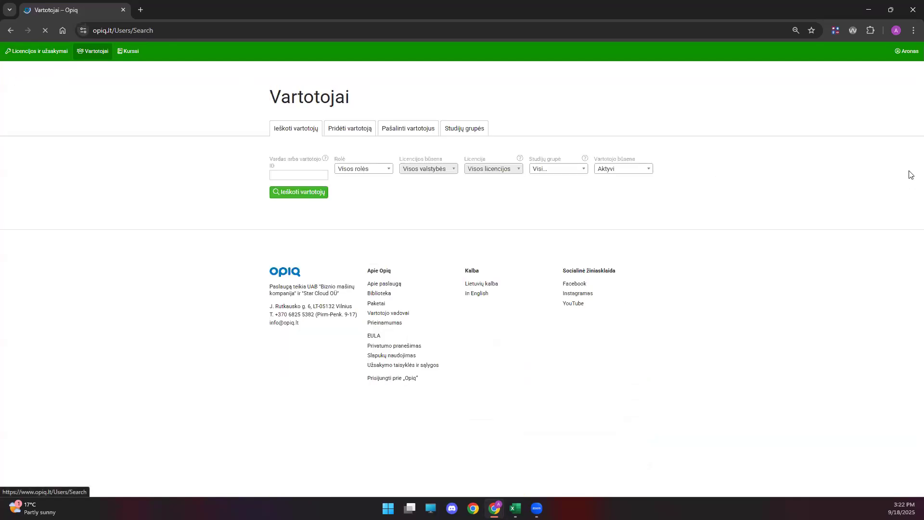
- List all active users again and highlight the first student's user ID
left_click(291, 196)
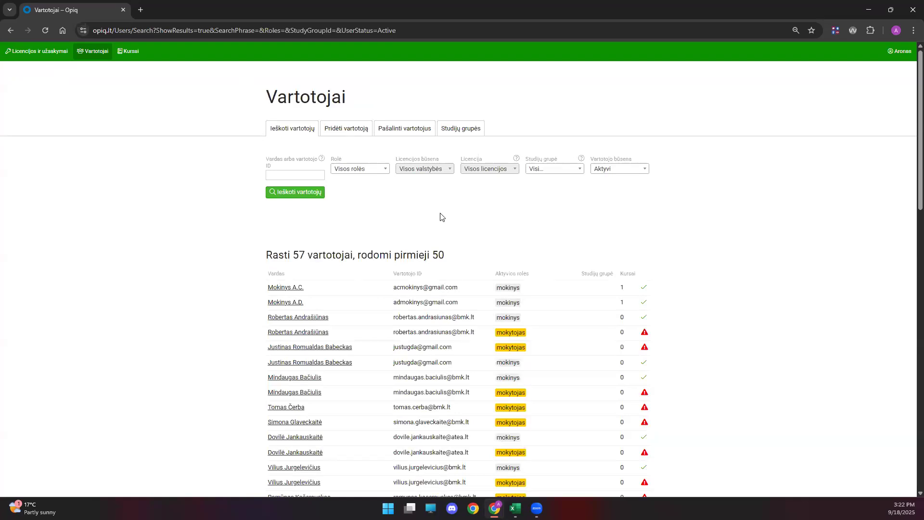
left_click_drag(472, 289, 393, 288)
left_click(490, 271)
left_click_drag(392, 289, 472, 275)
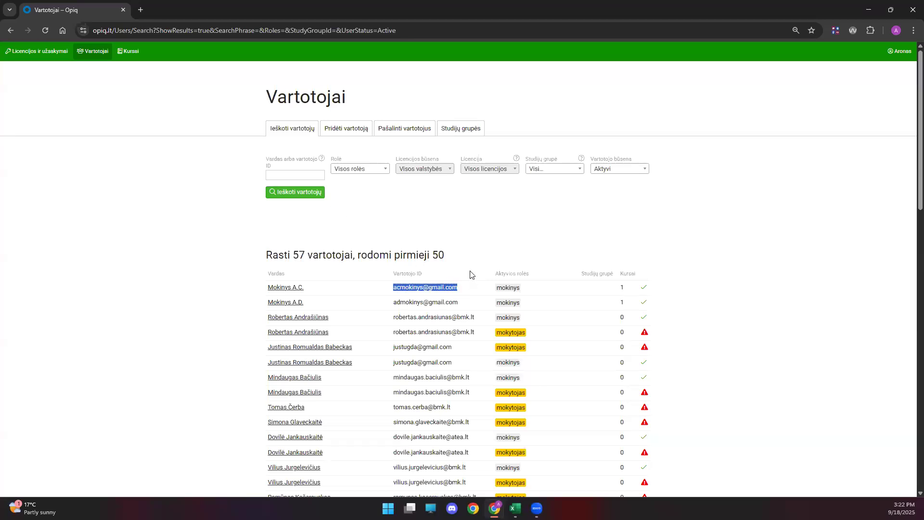
- Open the first student's general information and roles for editing, leave without changes, and list all active users again
left_click(282, 293)
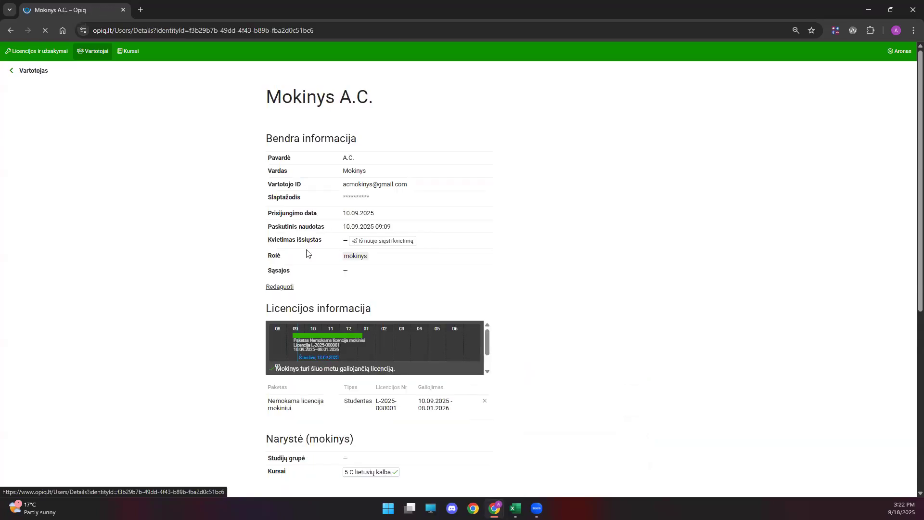
left_click(278, 290)
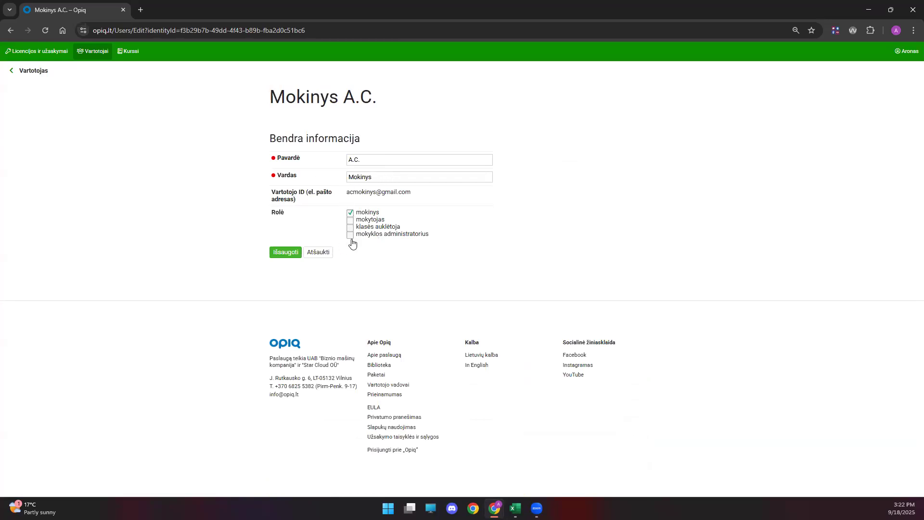
left_click(14, 74)
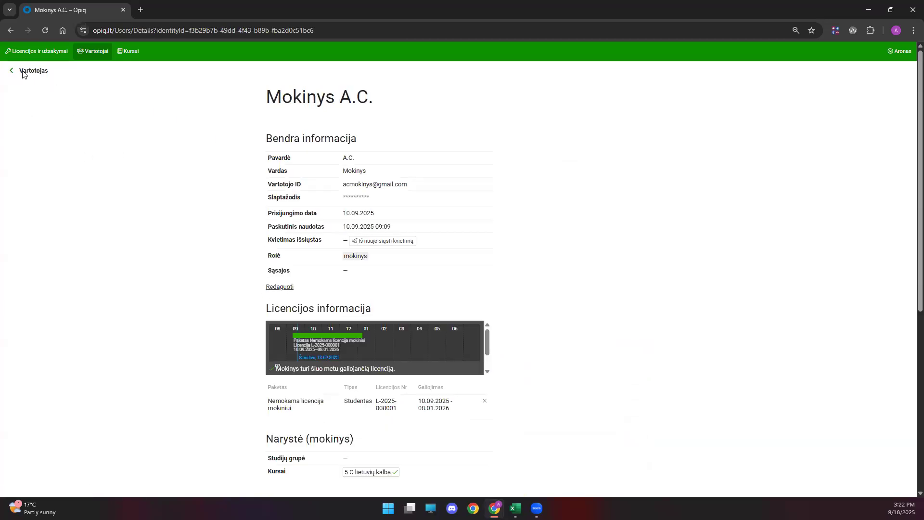
left_click(38, 75)
left_click(308, 193)
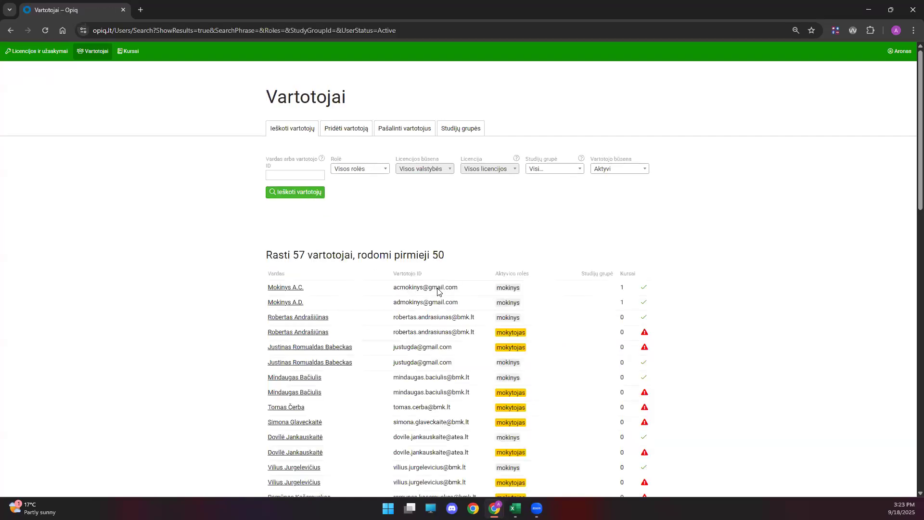
- Open the user removal page and list users of all roles for the current study period
left_click(389, 136)
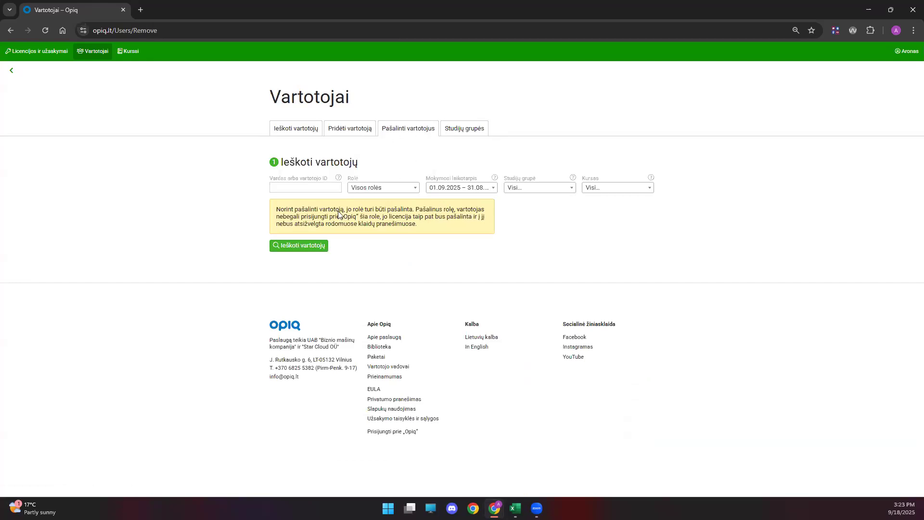
left_click(293, 187)
left_click(299, 249)
left_click(296, 246)
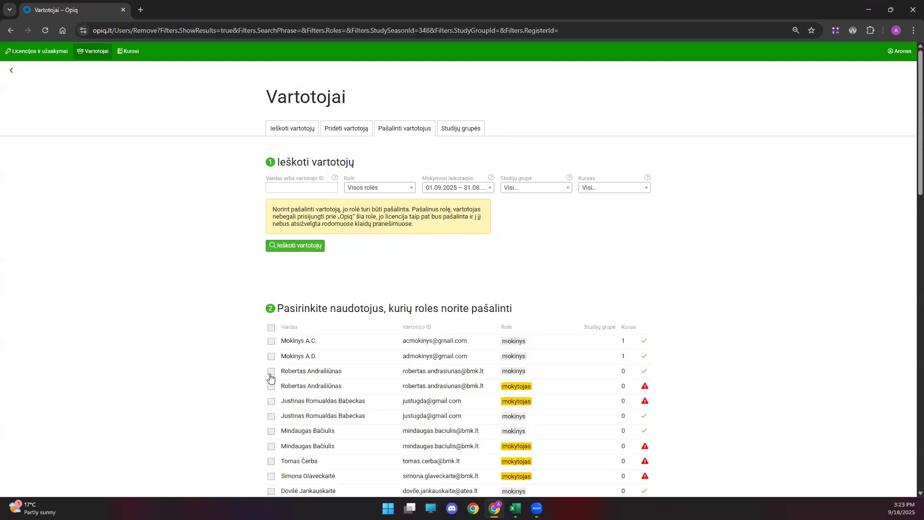
- Select the first student in the removal list, mark the Mokinys role for removal, and leave the page without removing it
left_click(272, 341)
scroll(408, 238, "down", 15)
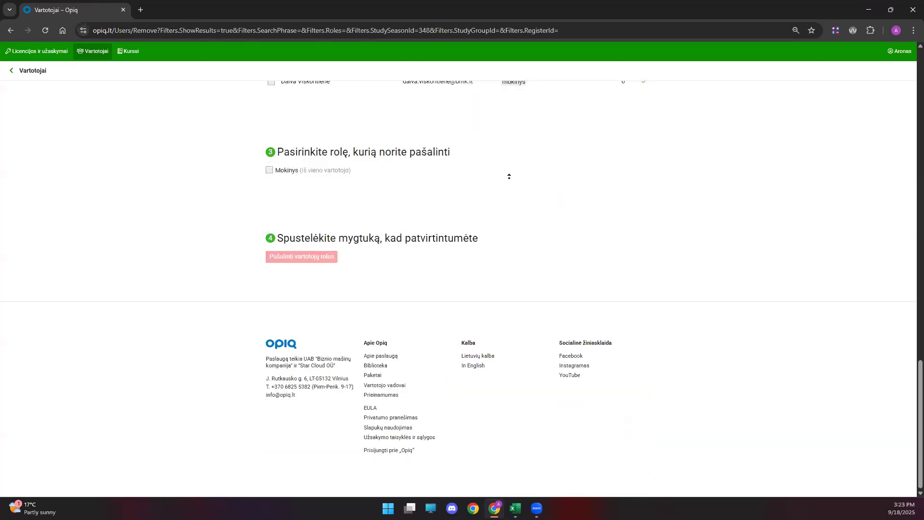
scroll(293, 202, "up", 1)
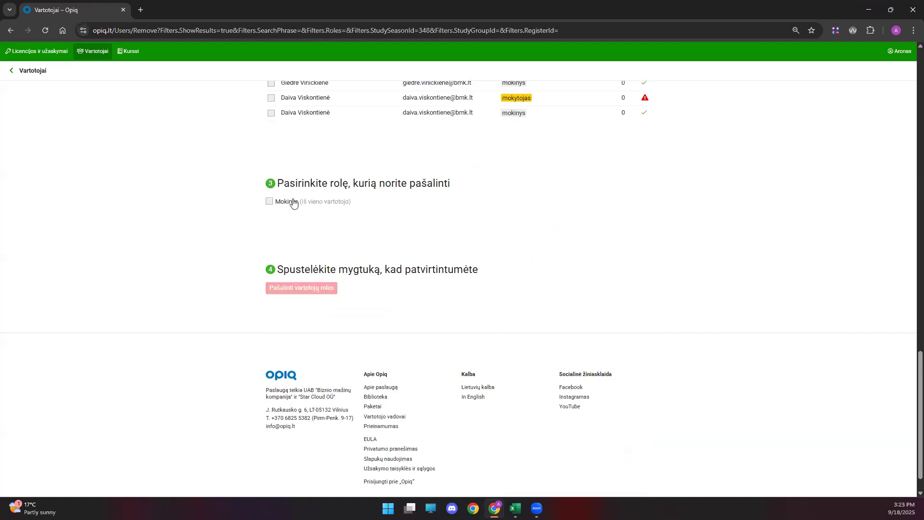
left_click(269, 202)
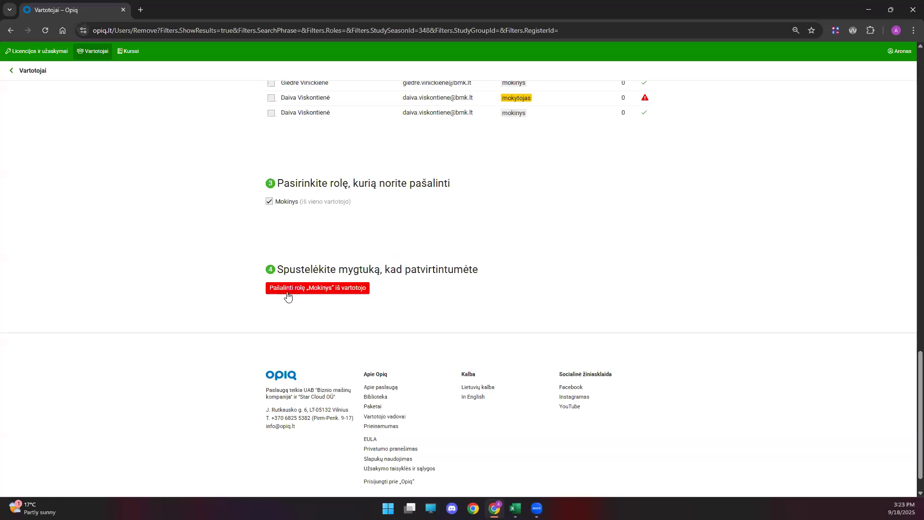
left_click(349, 293)
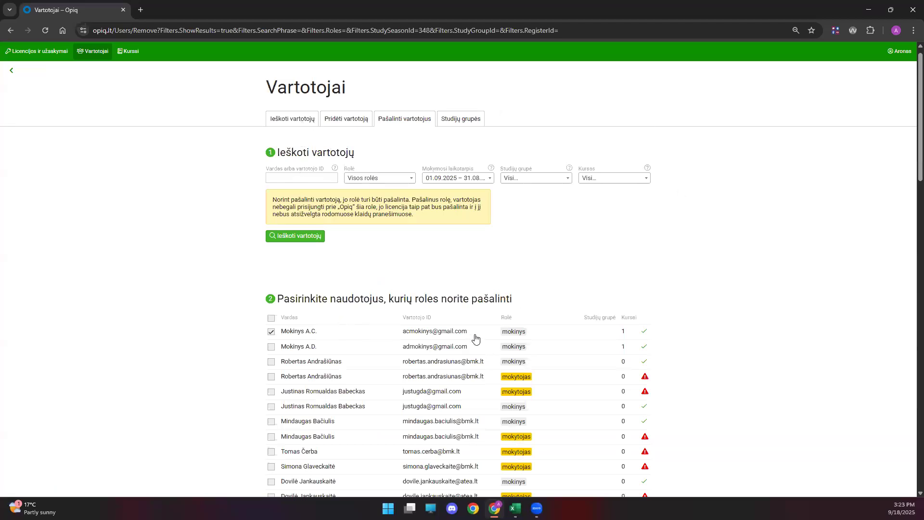
left_click(344, 120)
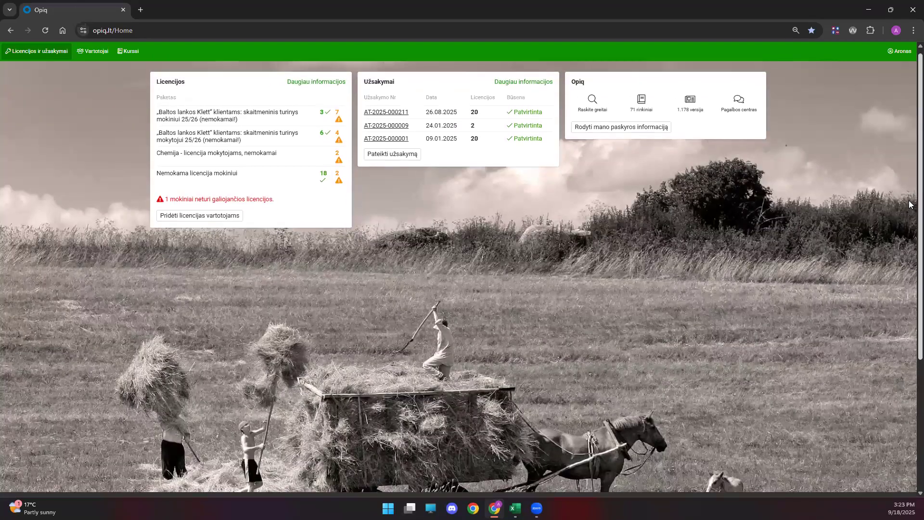
- Open the user guides from the home page and look through the teachers' guide, Vartotojo vadovas mokytojams
scroll(909, 203, "down", 1)
scroll(910, 197, "up", 1)
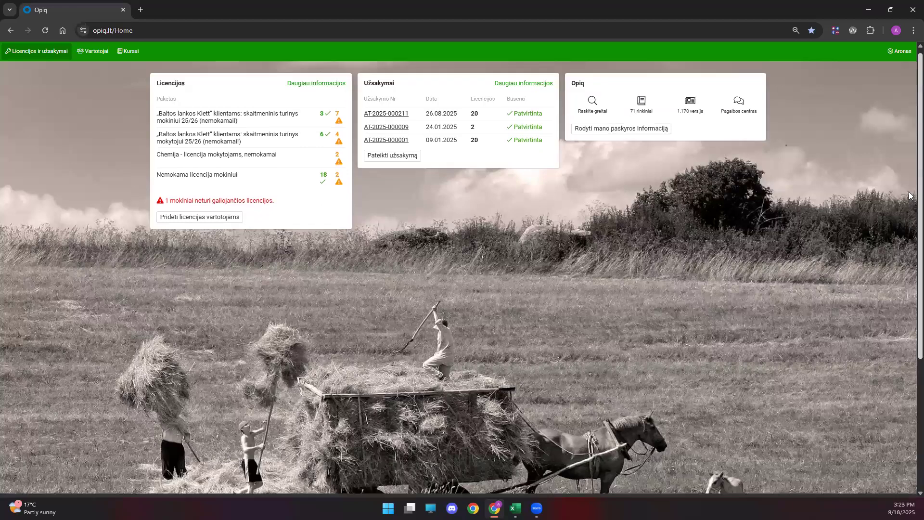
scroll(909, 209, "down", 5)
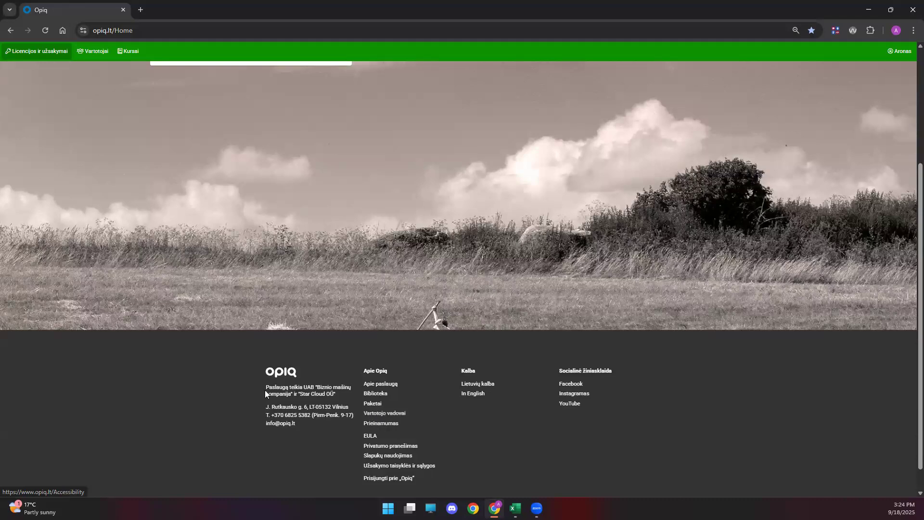
left_click(394, 414)
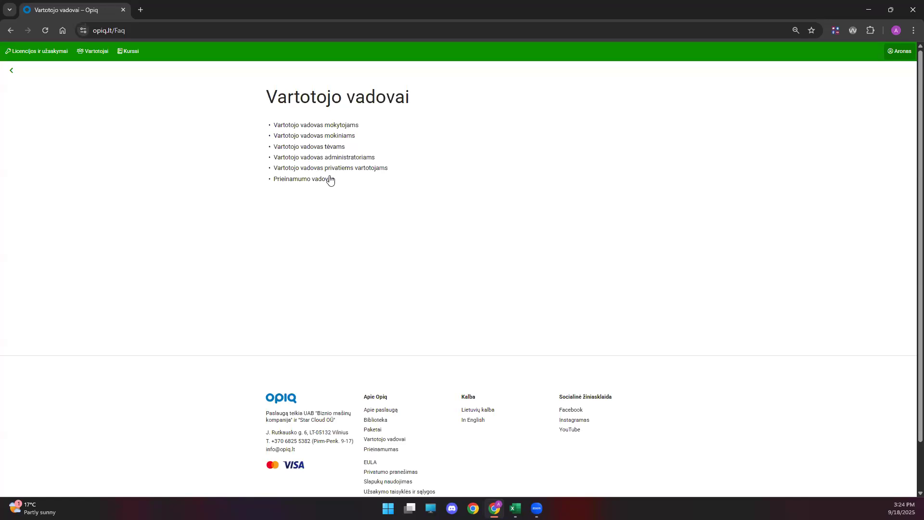
left_click(340, 127)
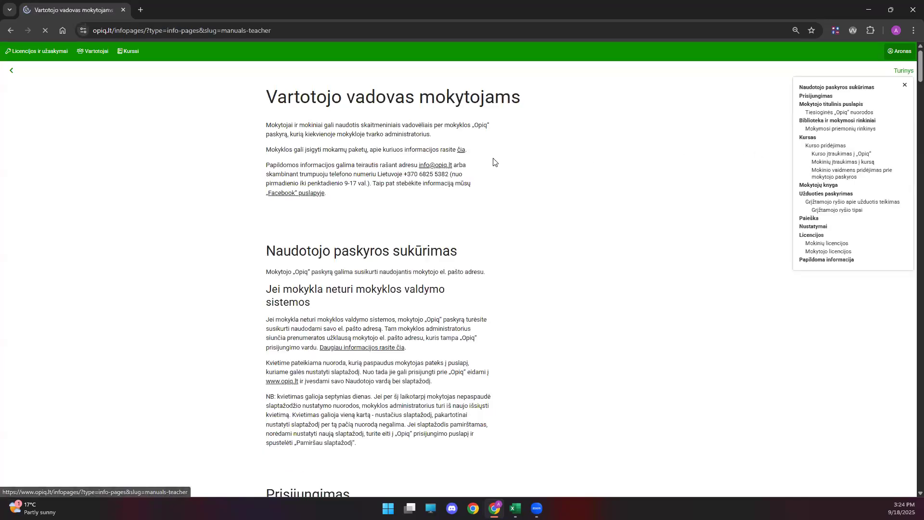
scroll(501, 143, "down", 15)
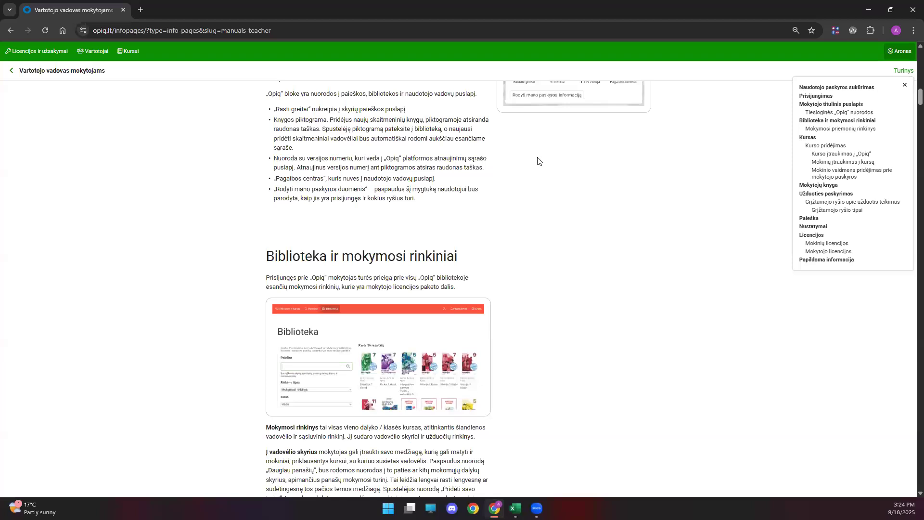
scroll(442, 164, "down", 20)
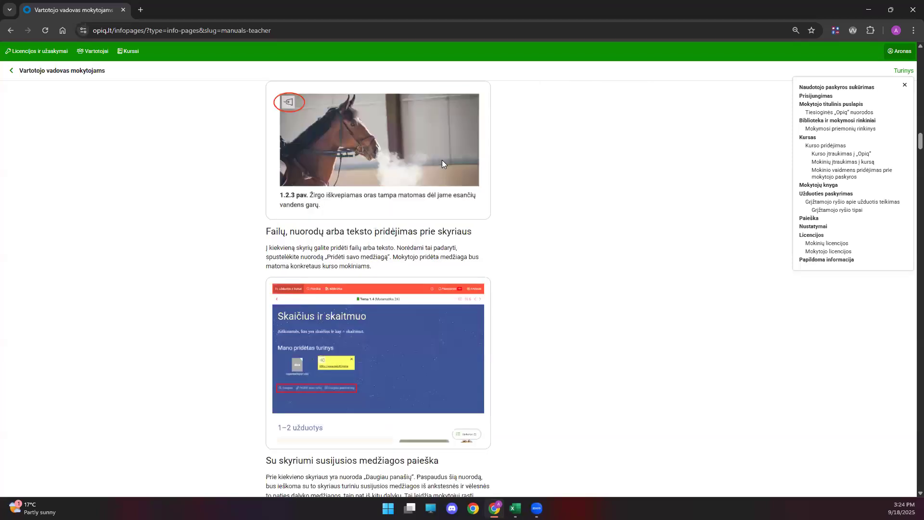
scroll(442, 160, "down", 7)
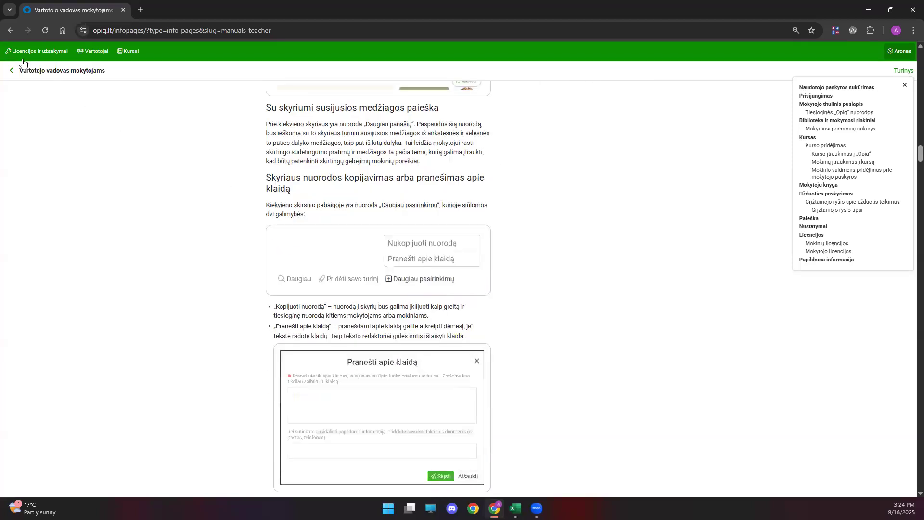
- Return to the list of user guides and open the account menu
left_click(14, 70)
left_click(896, 52)
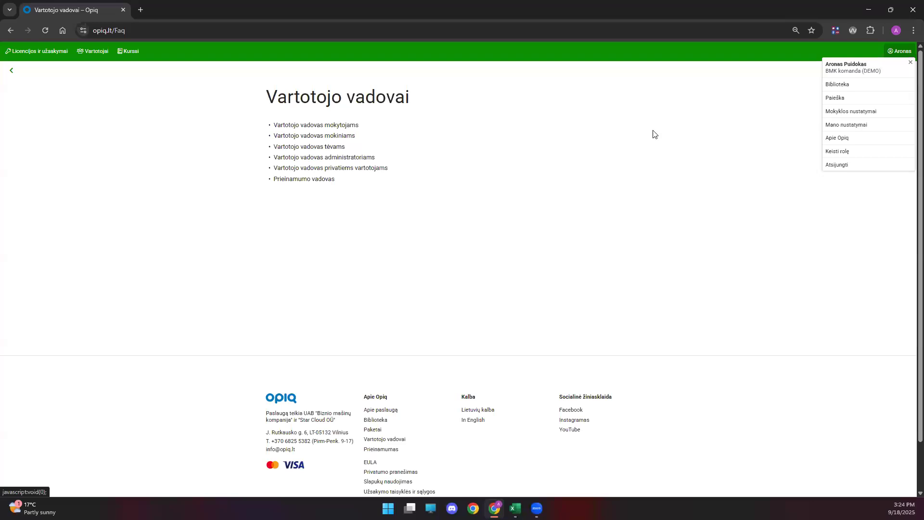